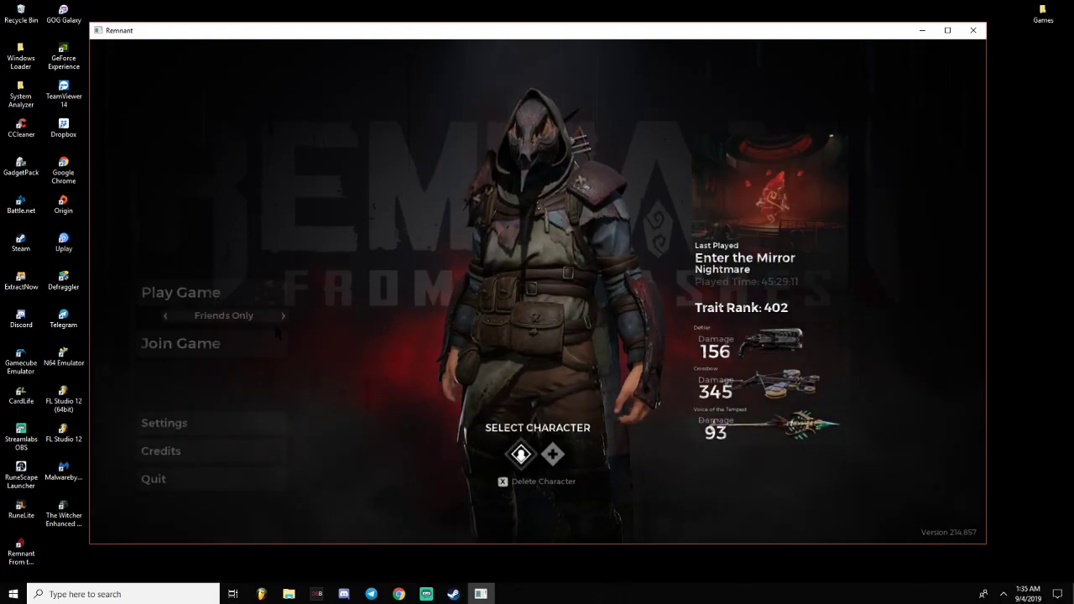
Step: Try to join a friend's session found through Find Friend Games, and dismiss the resulting notice
left_click(249, 345)
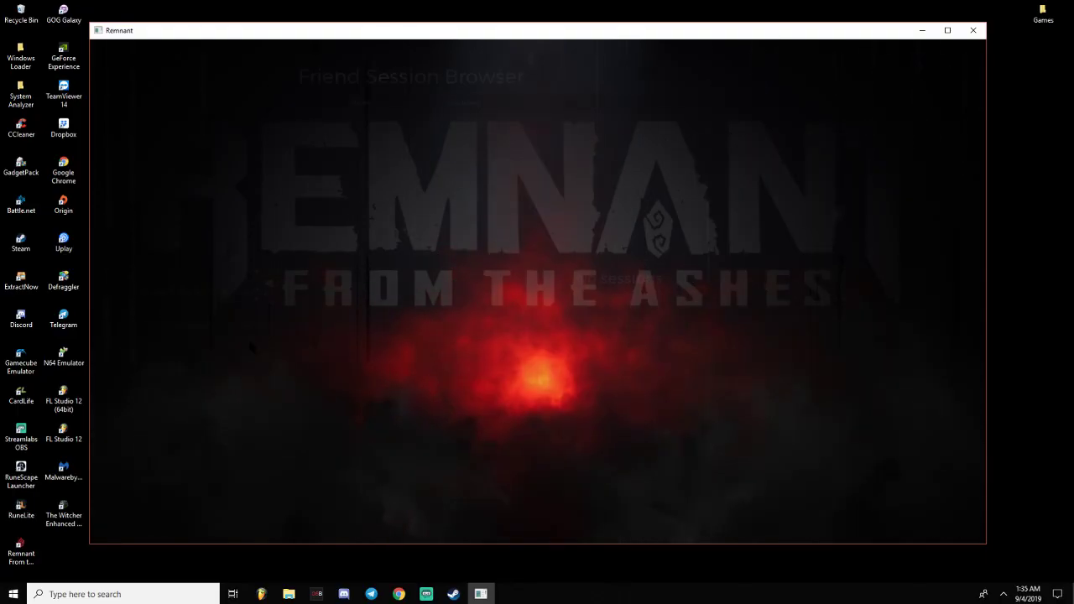
left_click(261, 293)
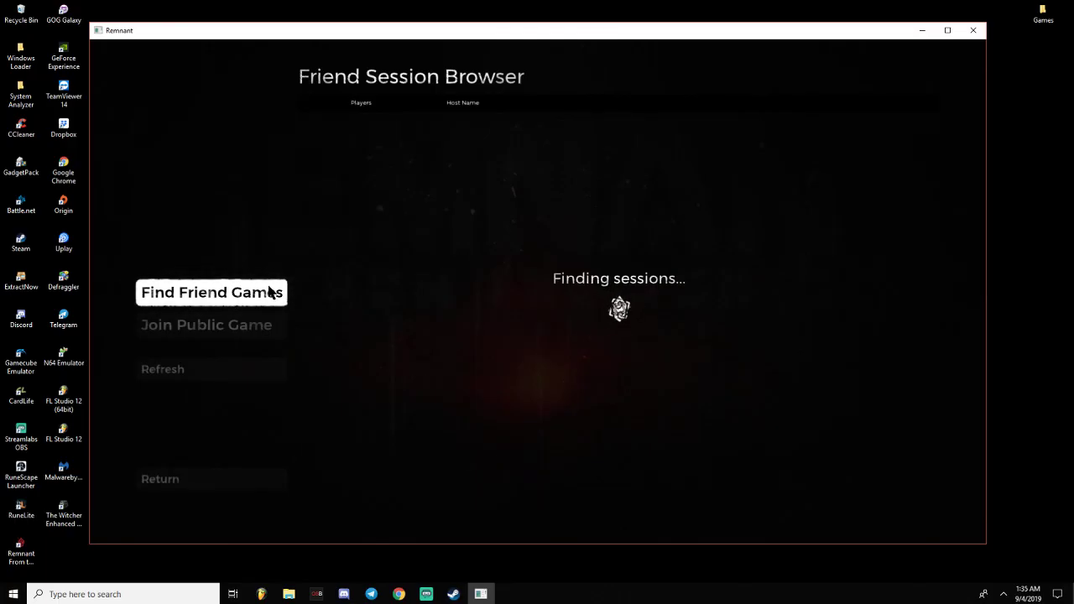
left_click(520, 130)
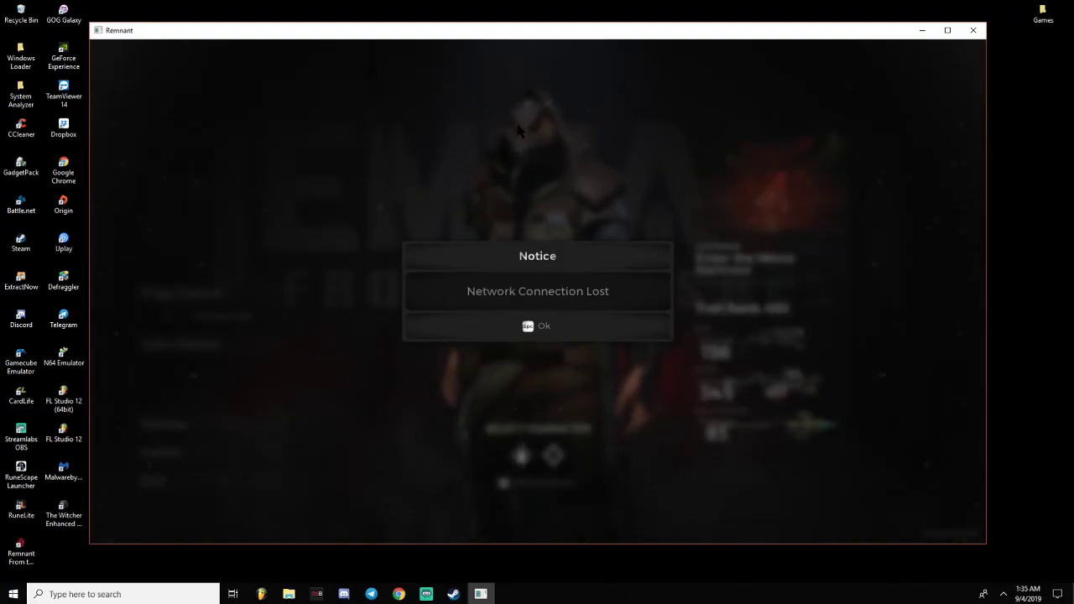
key("space")
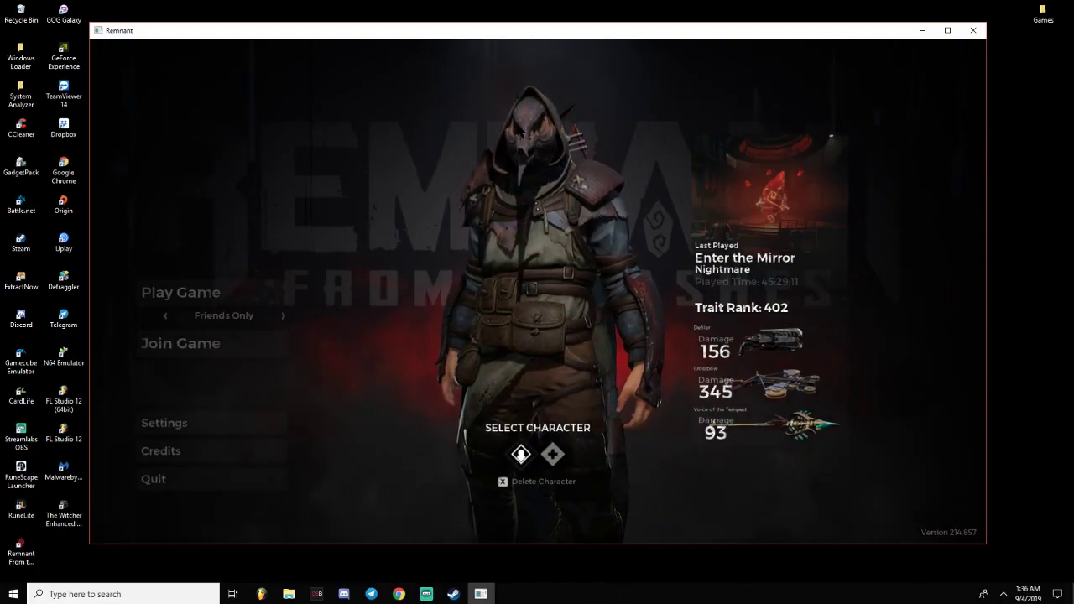
Step: Examine the history of game invitations in the friend's chat in the Steam overlay, and return to the game
key("shift+Tab")
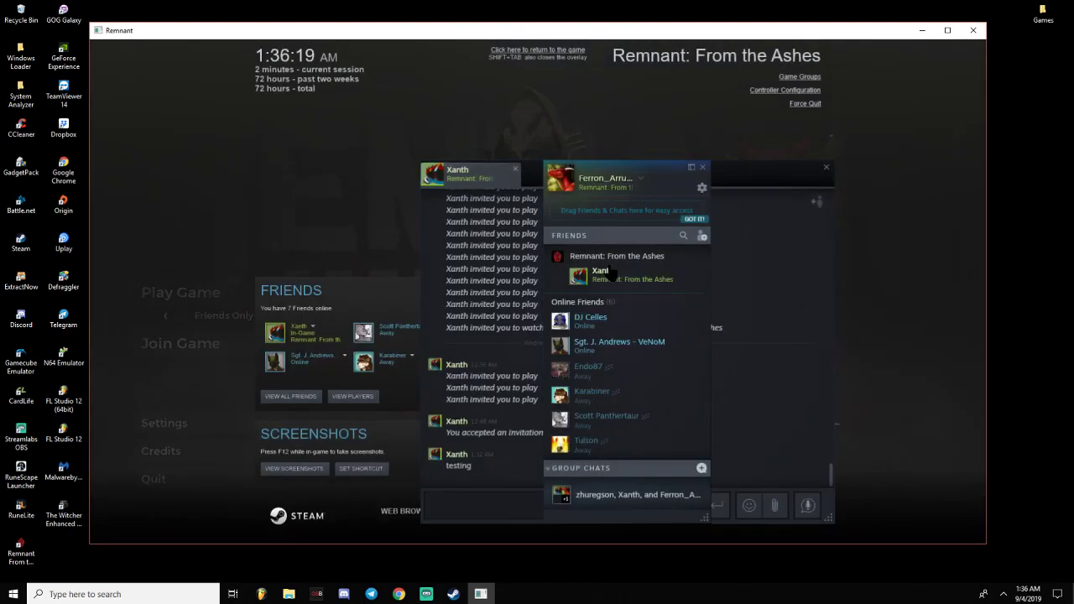
left_click_drag(528, 174, 483, 172)
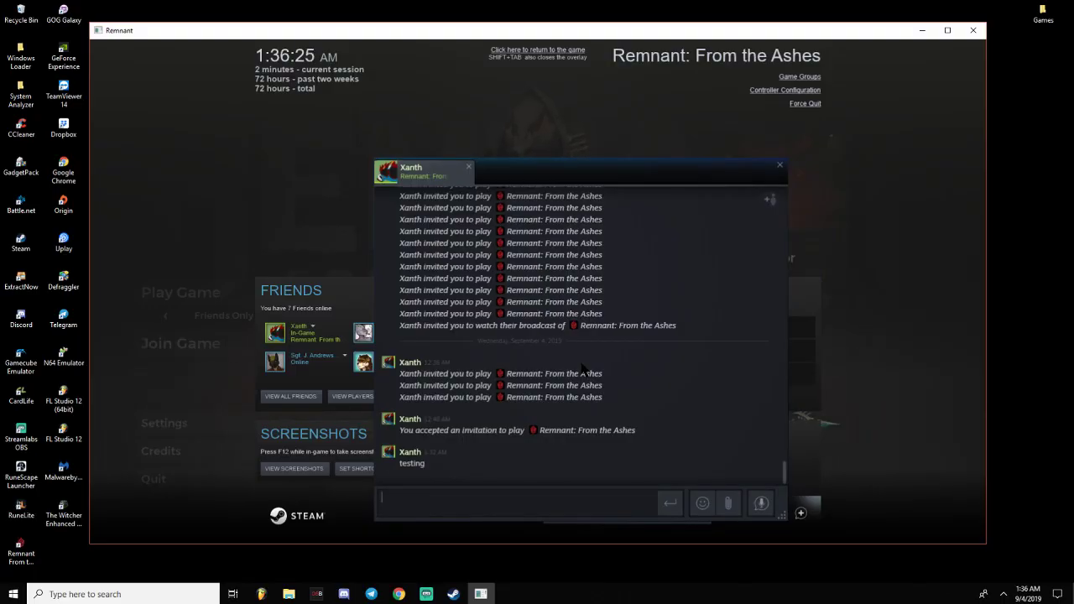
scroll(582, 369, "up", 10)
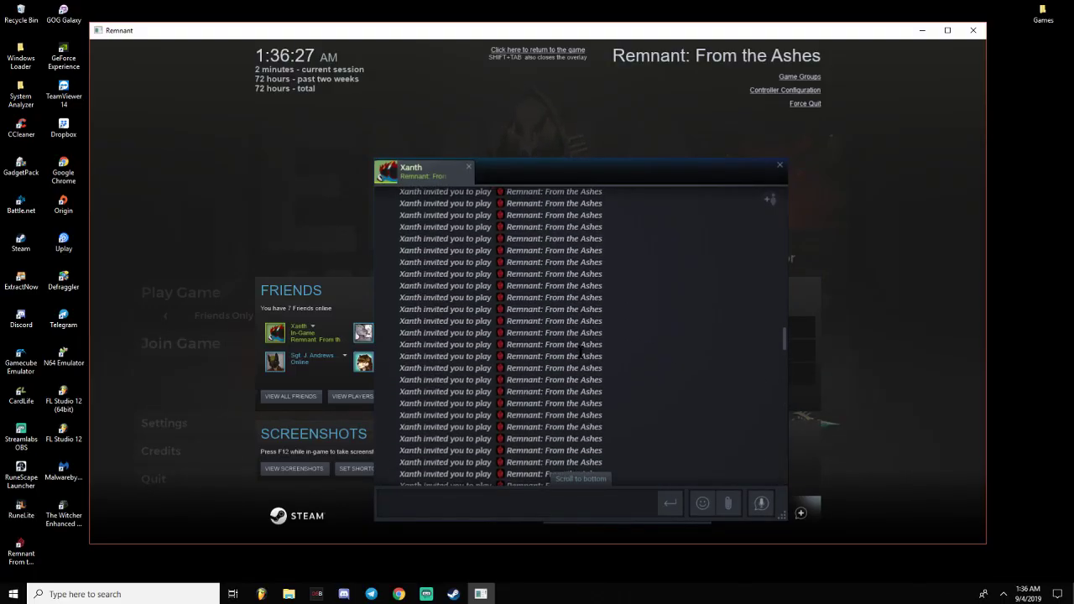
scroll(581, 352, "up", 10)
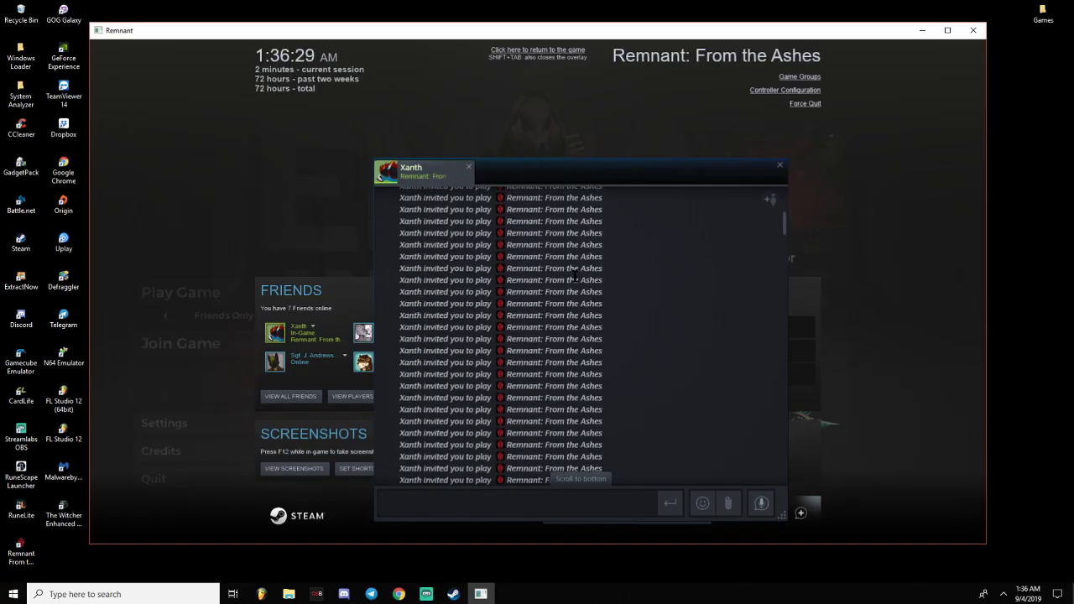
scroll(575, 277, "up", 10)
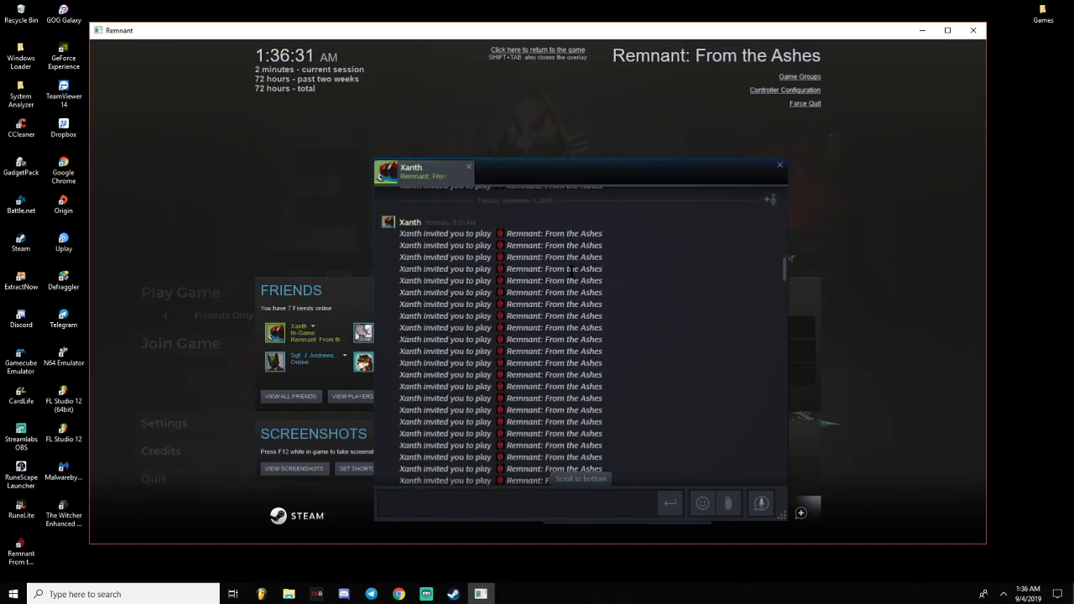
scroll(570, 268, "up", 3)
scroll(573, 273, "down", 15)
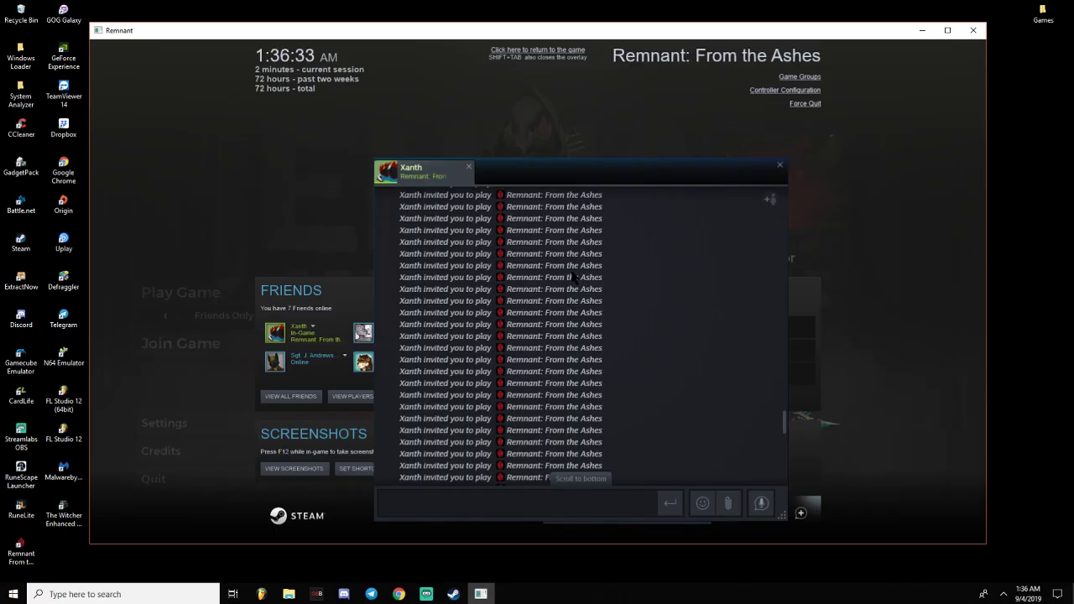
scroll(575, 277, "down", 5)
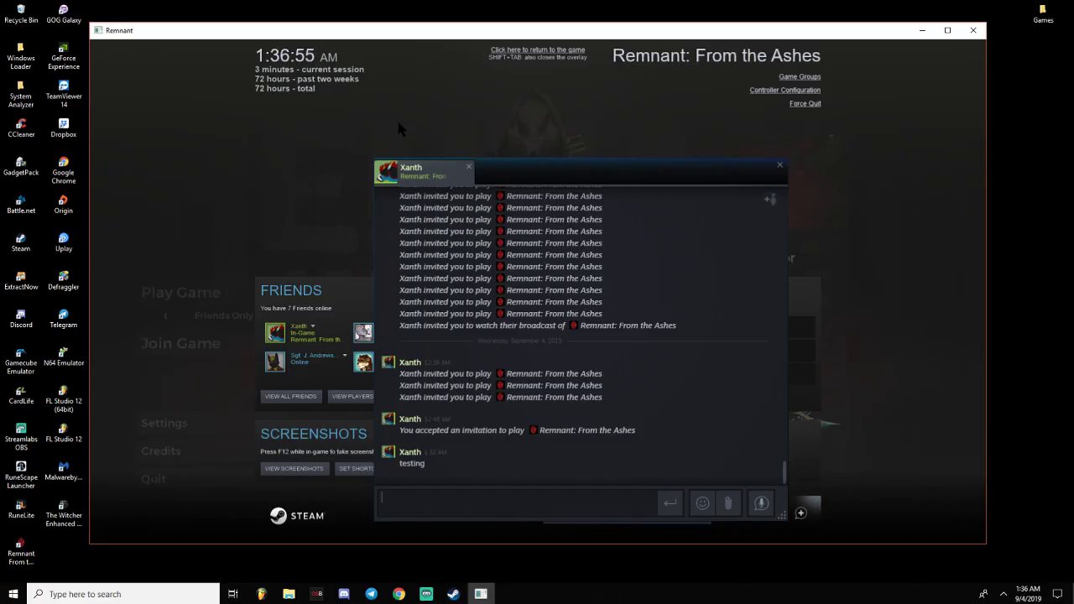
key("shift+Tab")
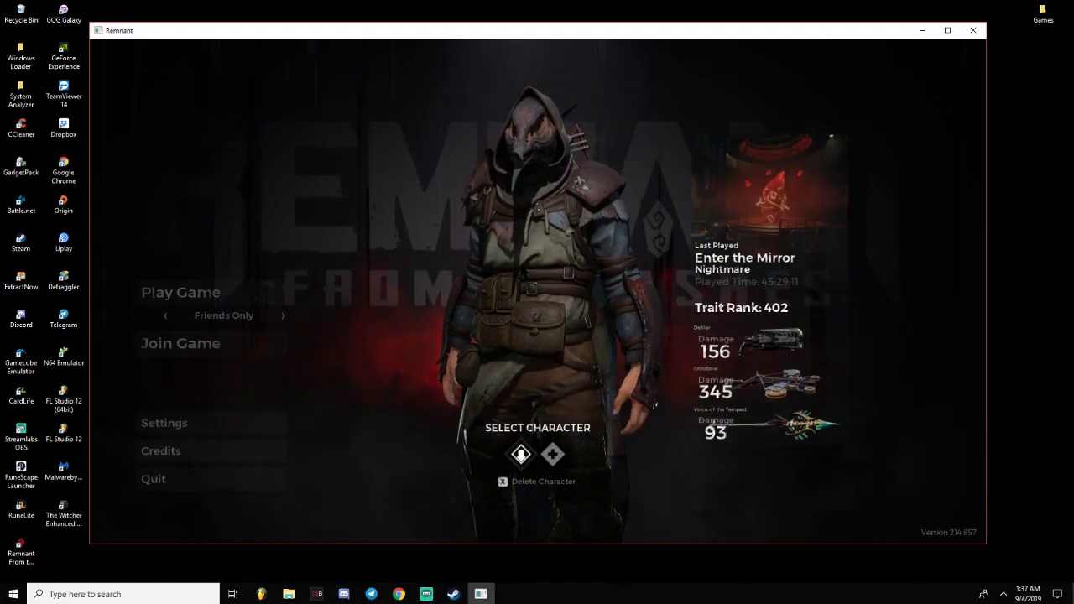
Step: Quit the game and open the %localappdata%\Remnant folder through Windows search
left_click(207, 487)
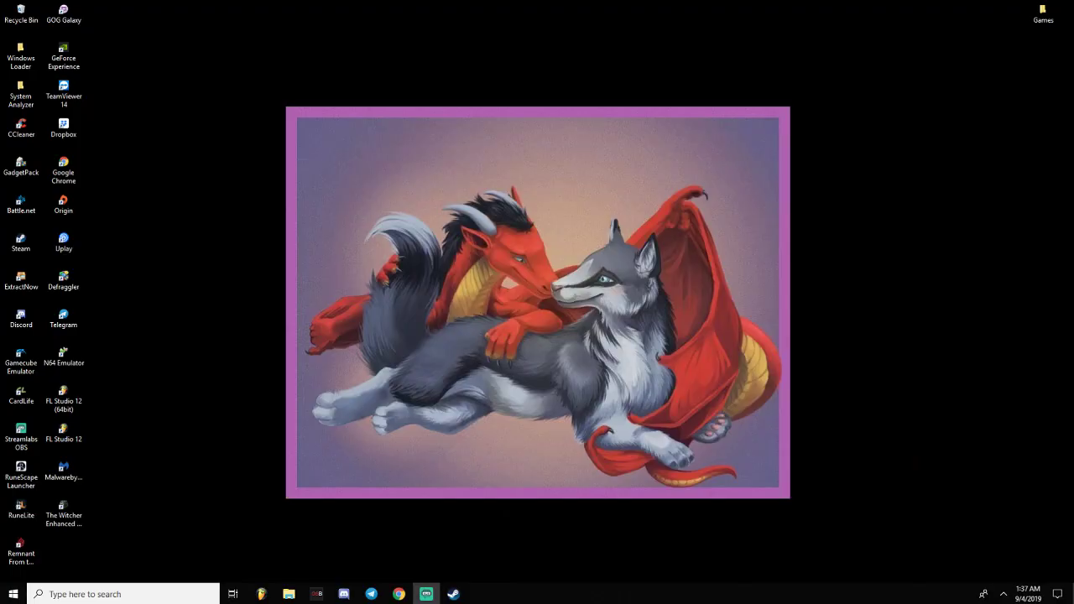
left_click(148, 595)
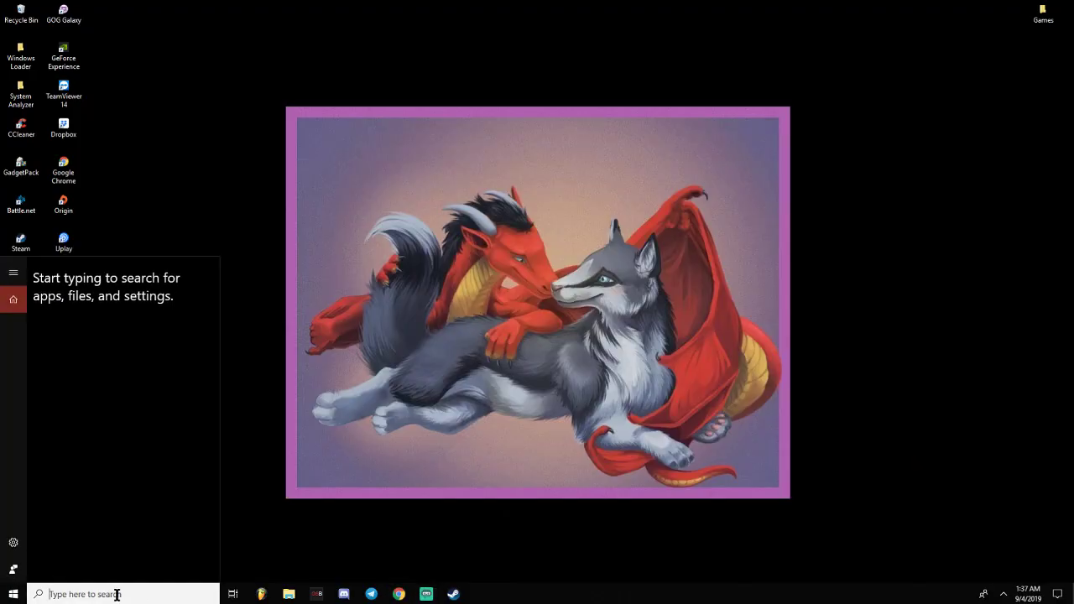
type("%local")
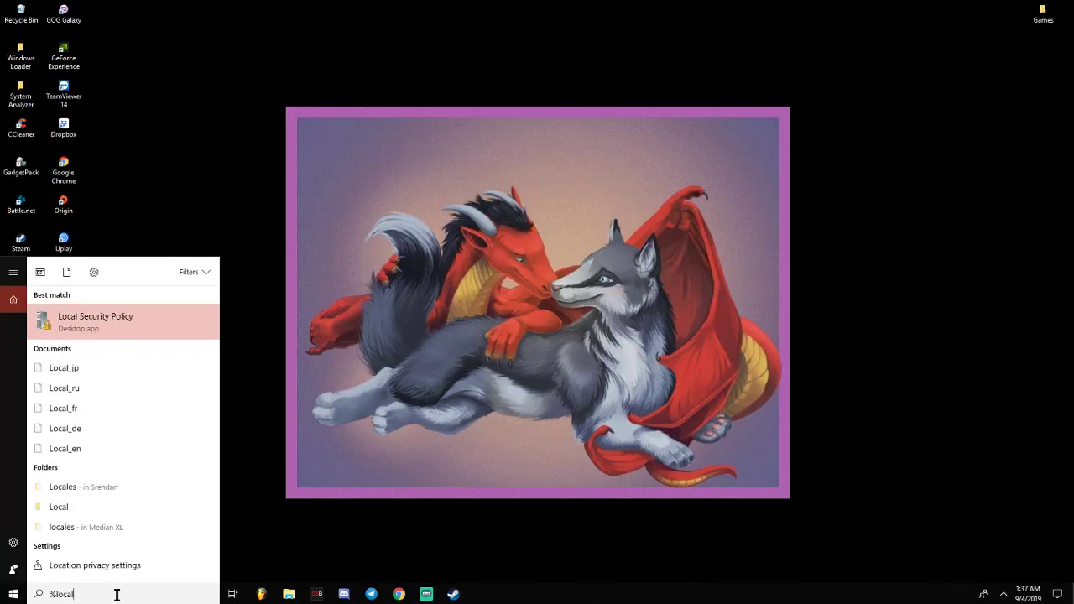
type("appdata%")
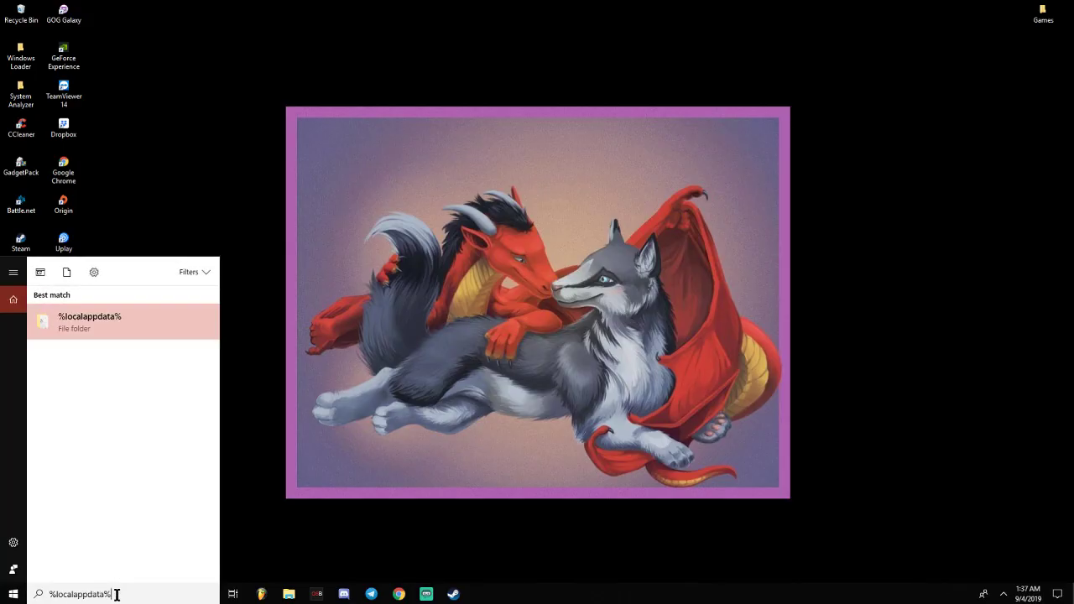
type("\\Remnant")
key("Return")
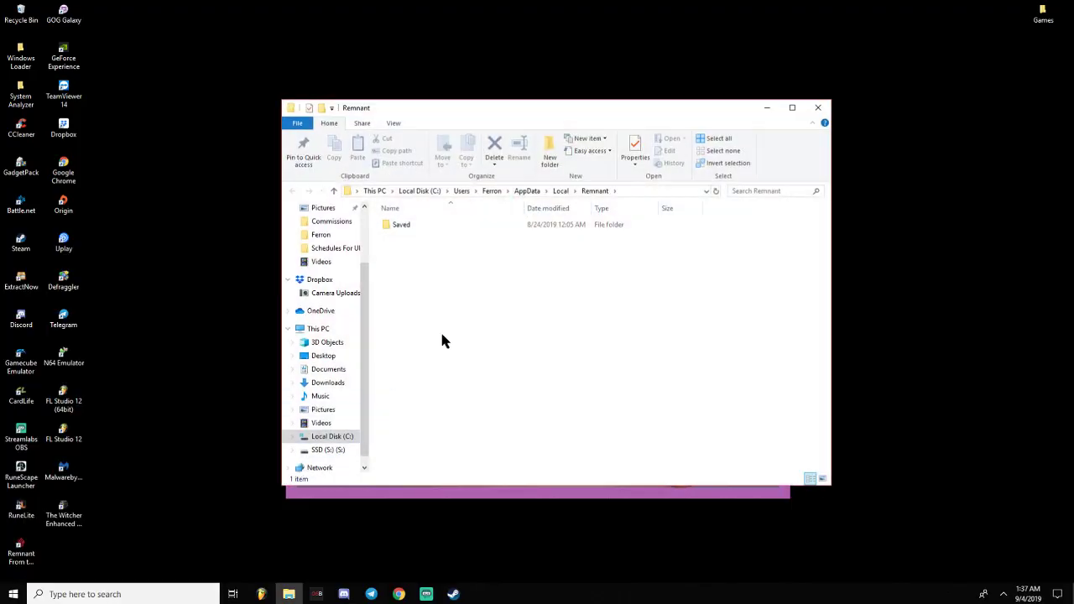
Step: Open the Engine configuration file from Saved\Config\WindowsNoEditor in Notepad
double_click(417, 226)
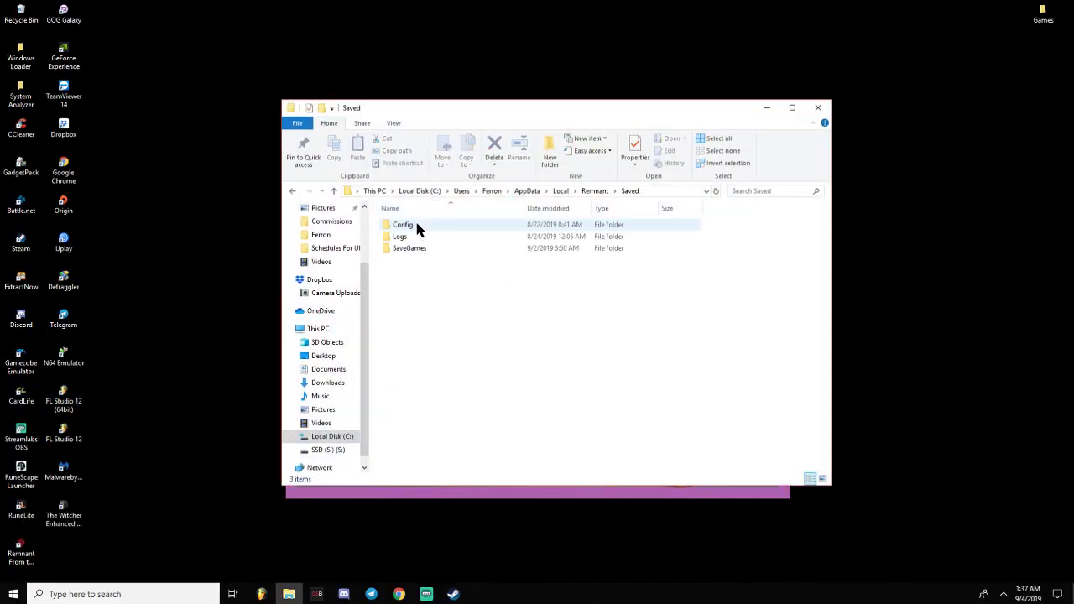
double_click(422, 223)
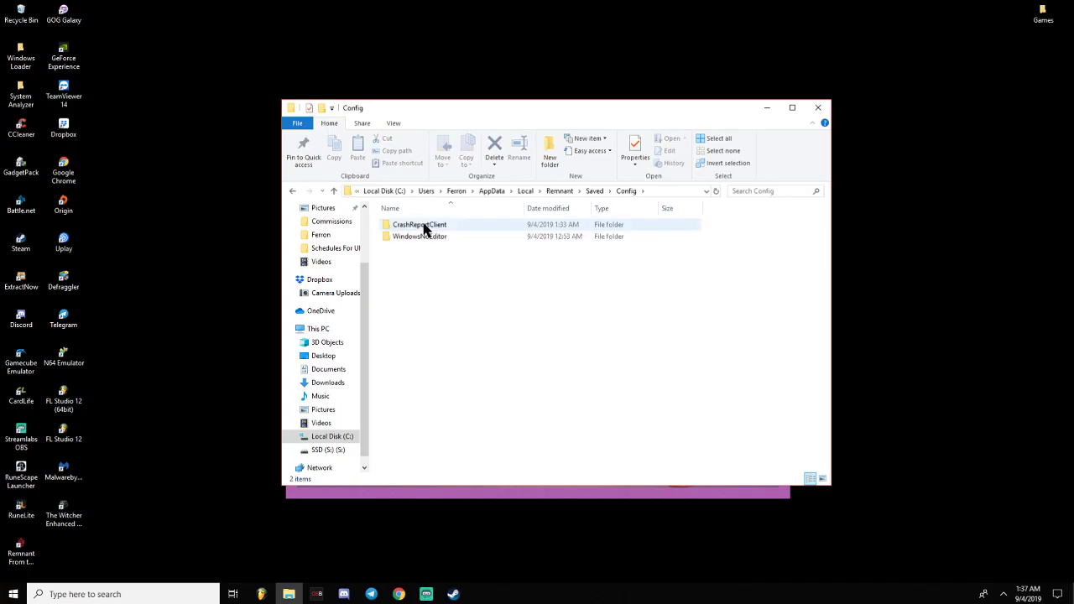
double_click(435, 238)
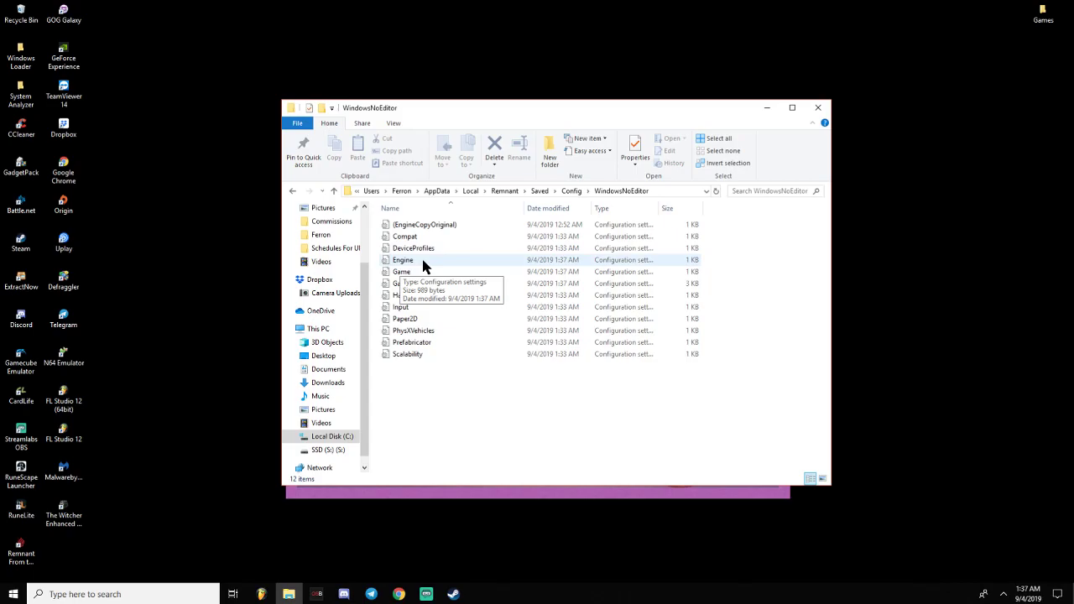
double_click(445, 261)
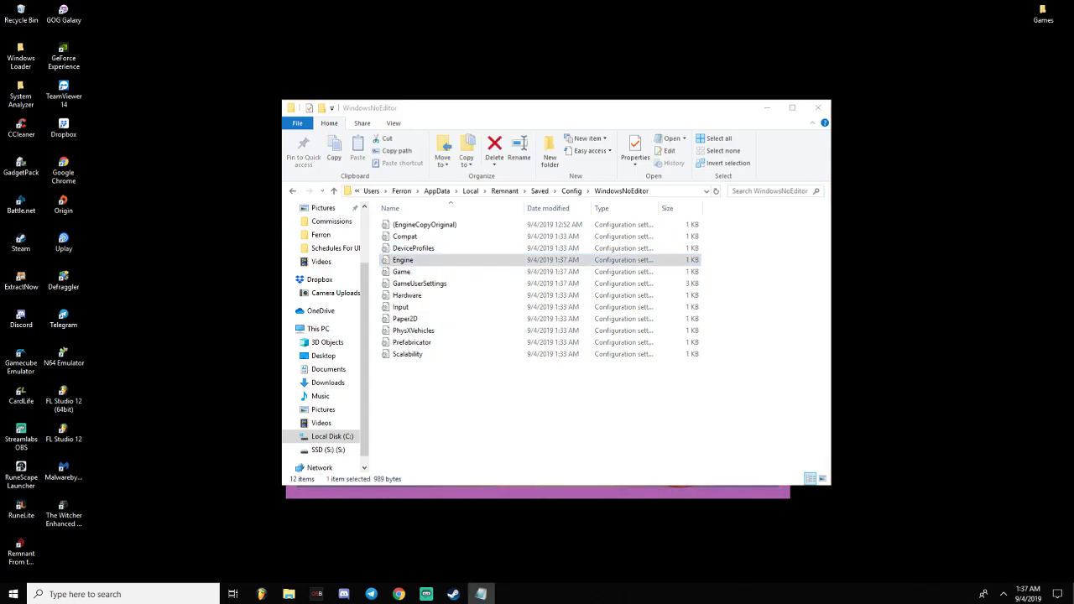
left_click_drag(259, 67, 613, 65)
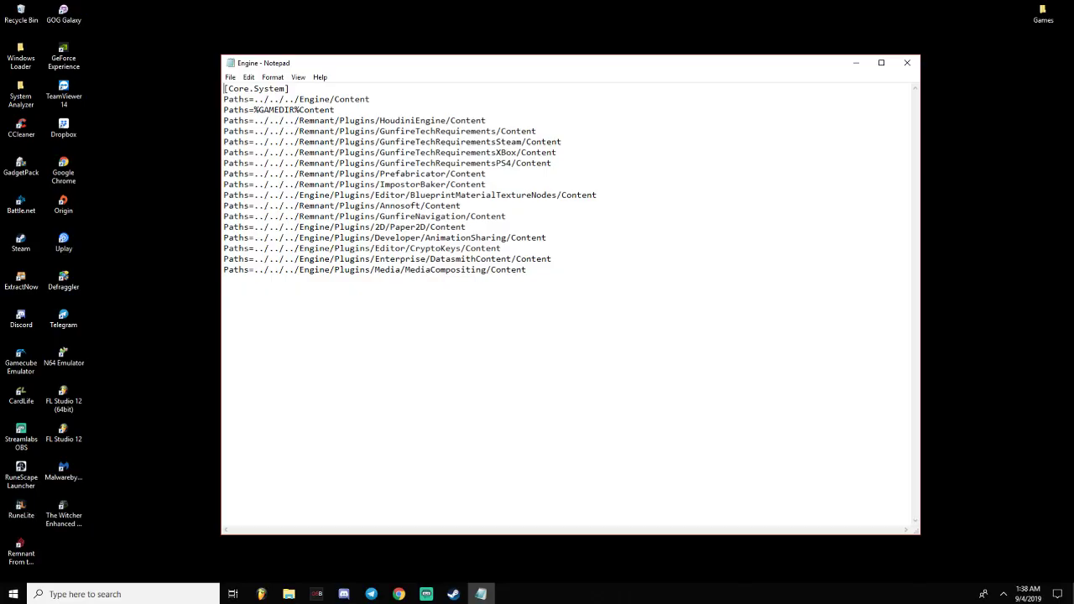
Step: Append [Voice] with bEnabled=False and [OnlineSubsystem] with bHasVoiceEnabled=False below the Engine file's paths, and save and close it
key("alt+Tab")
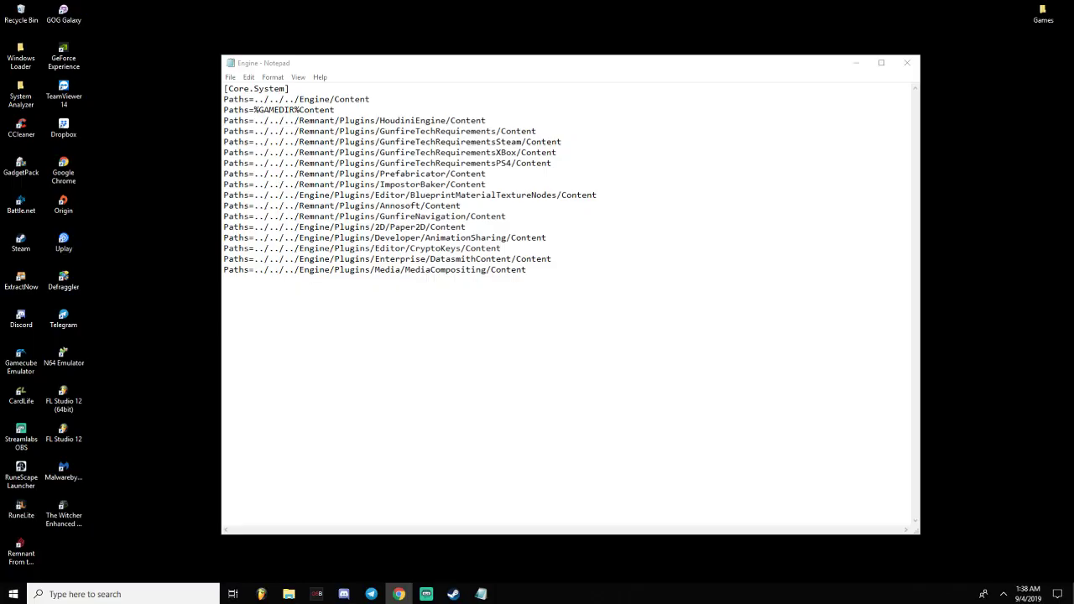
left_click(600, 319)
type("[Voice]  bEnabled=False  [OnlineSubsystem]  bHasVoiceEnabled=False")
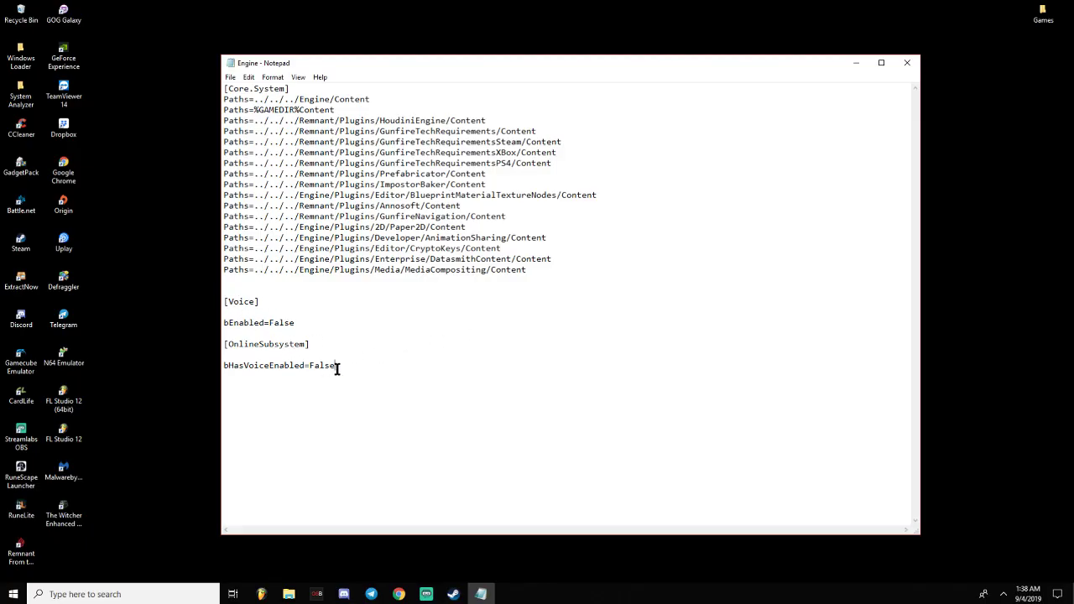
left_click(233, 78)
left_click(249, 115)
left_click(907, 63)
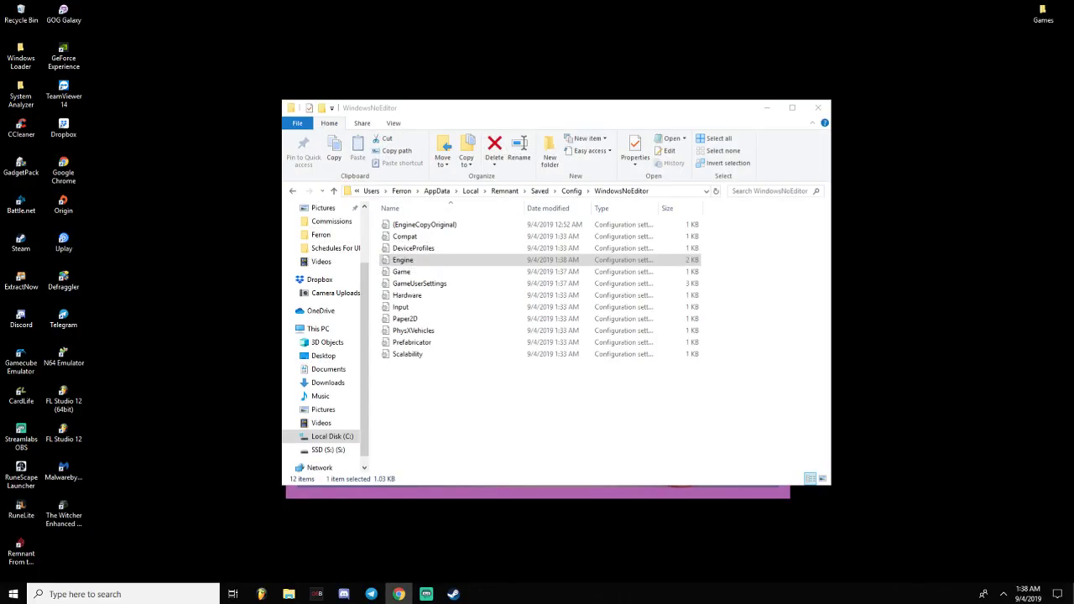
right_click(411, 263)
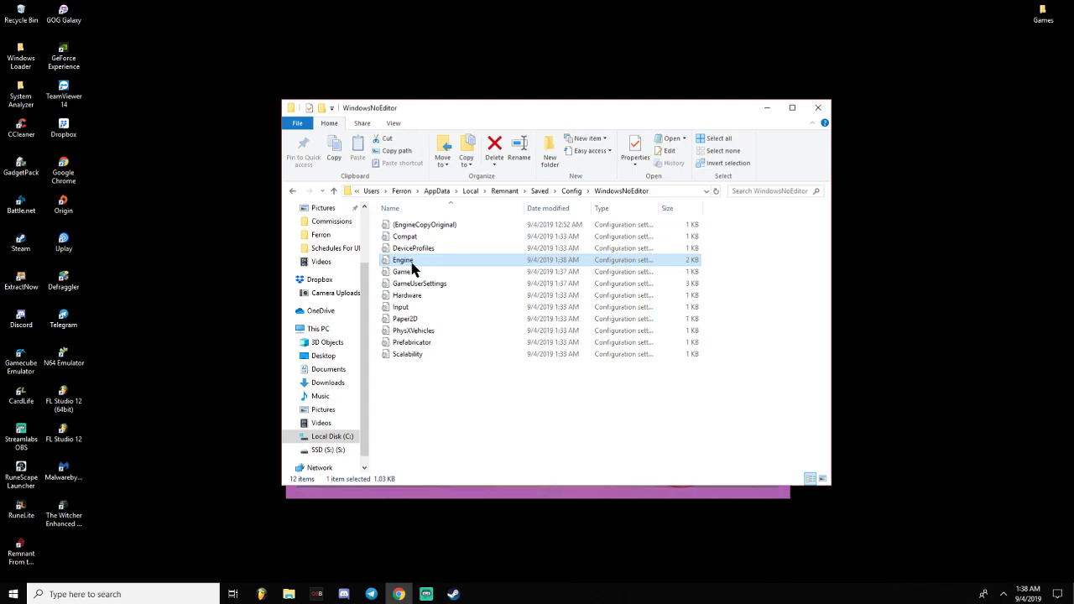
left_click(451, 456)
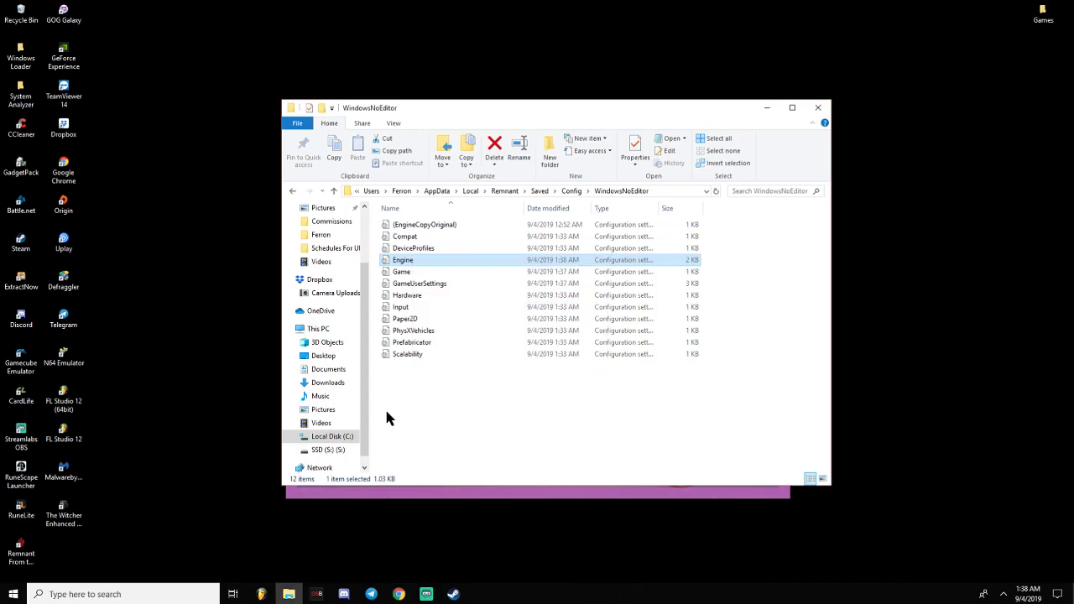
left_click(428, 391)
right_click(411, 390)
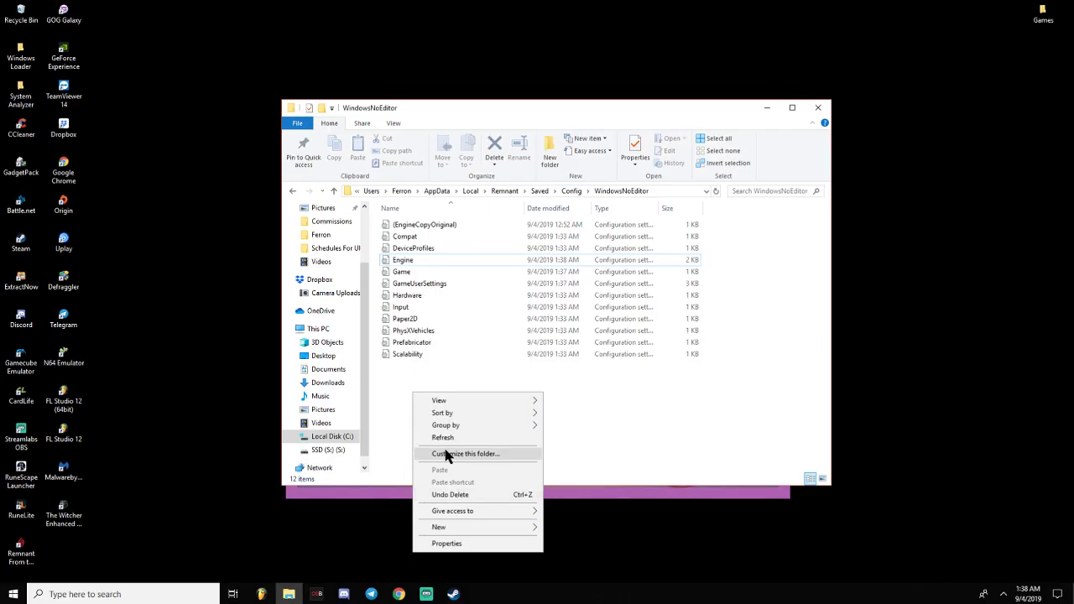
left_click(398, 408)
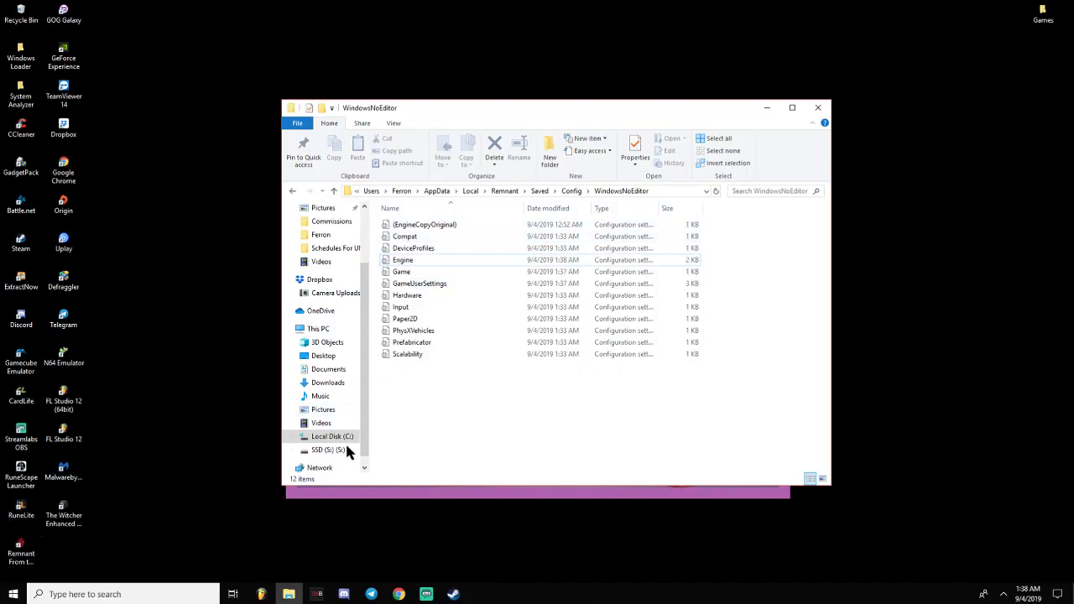
Step: Reopen the Engine file, delete and re-enter the line break above [Voice], and save and close the file
double_click(433, 259)
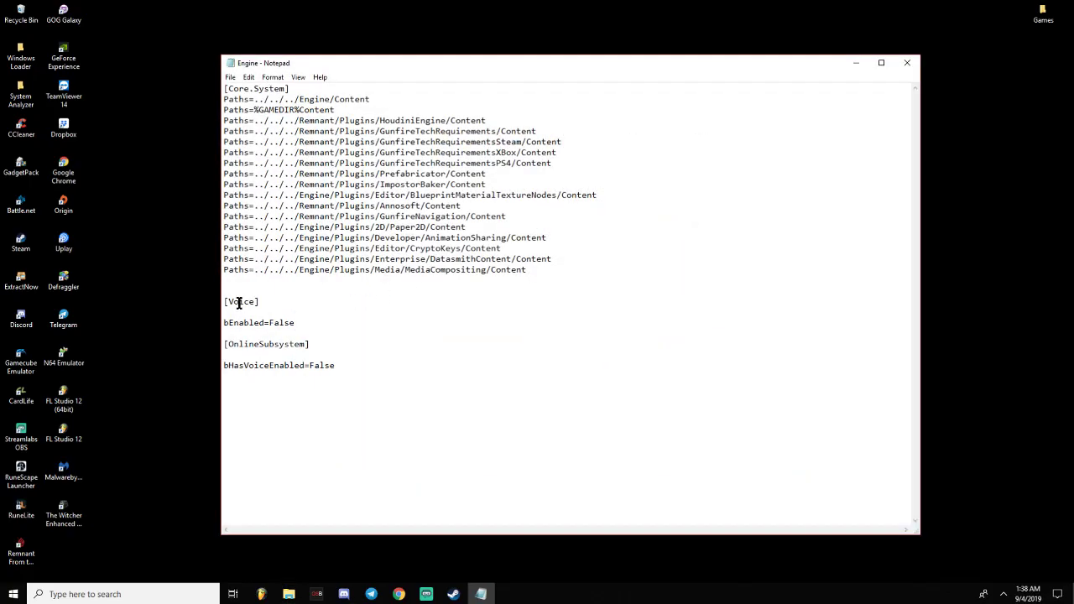
left_click_drag(224, 301, 350, 371)
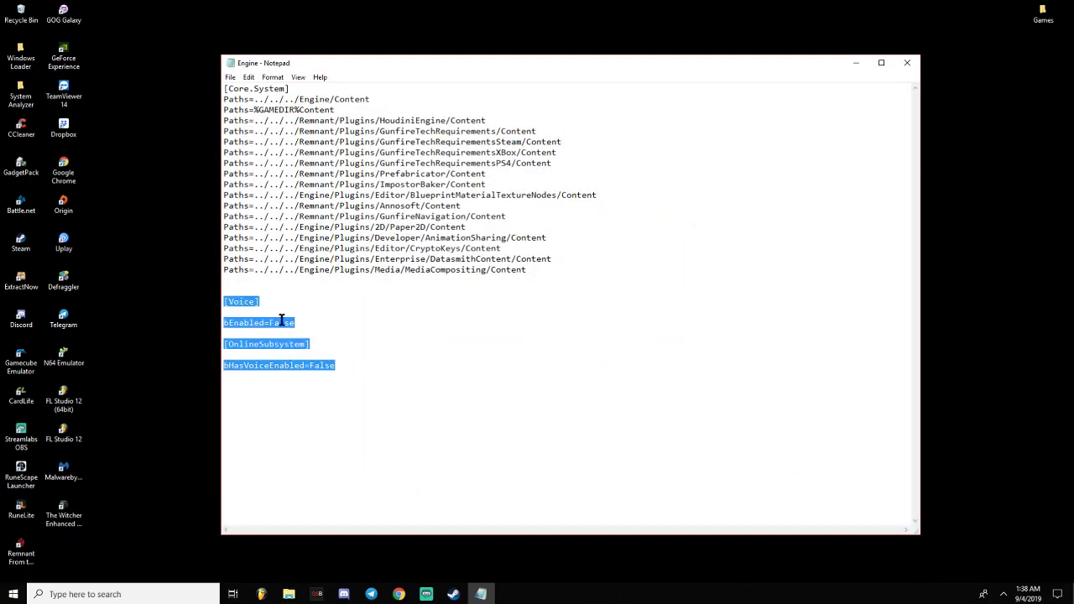
left_click(225, 305)
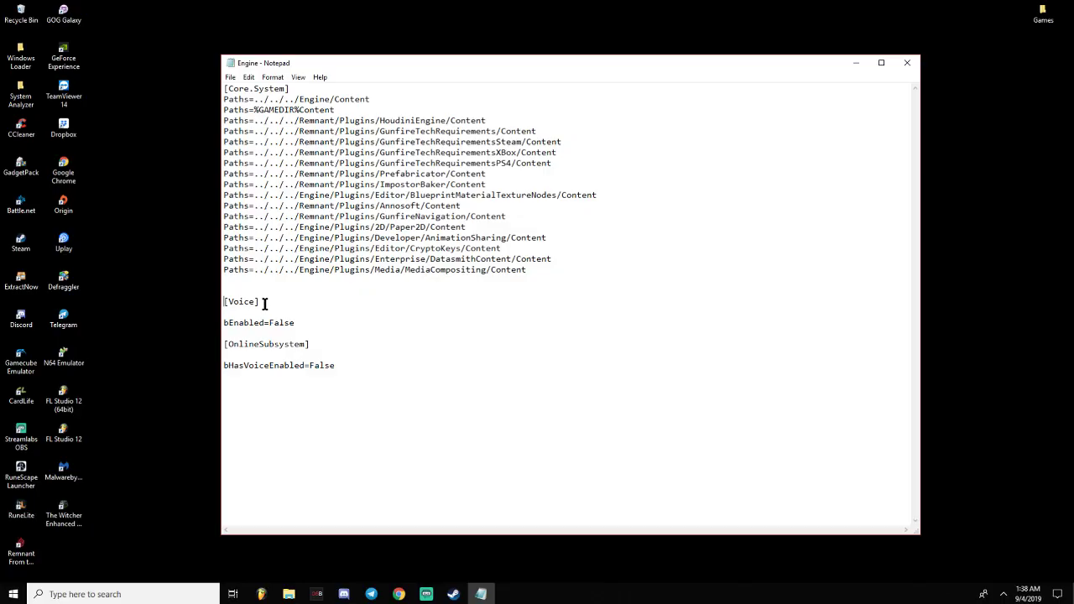
key("BackSpace")
key("Return")
left_click(231, 77)
left_click(257, 116)
left_click(909, 64)
Step: Relaunch Remnant: From the Ashes, find friend games in the Friend Session Browser, and join the friend's session
double_click(21, 555)
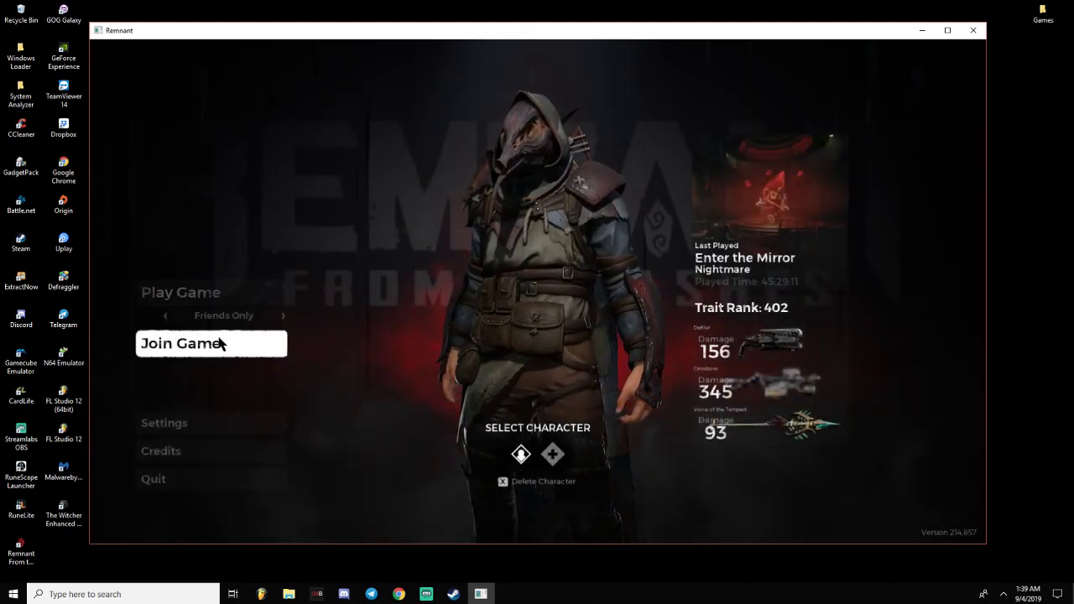
left_click(220, 343)
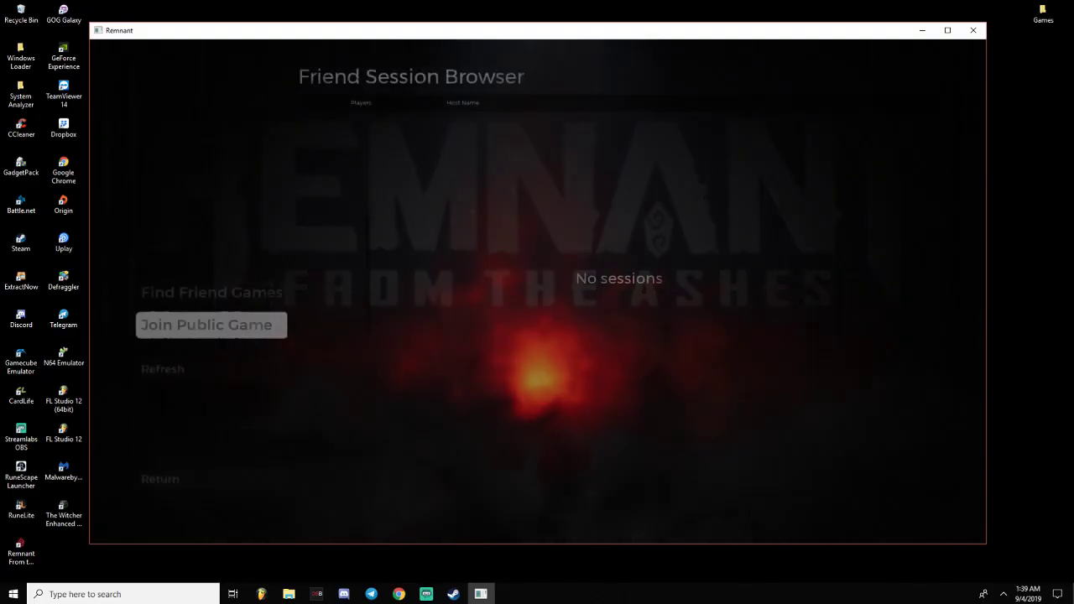
left_click(225, 295)
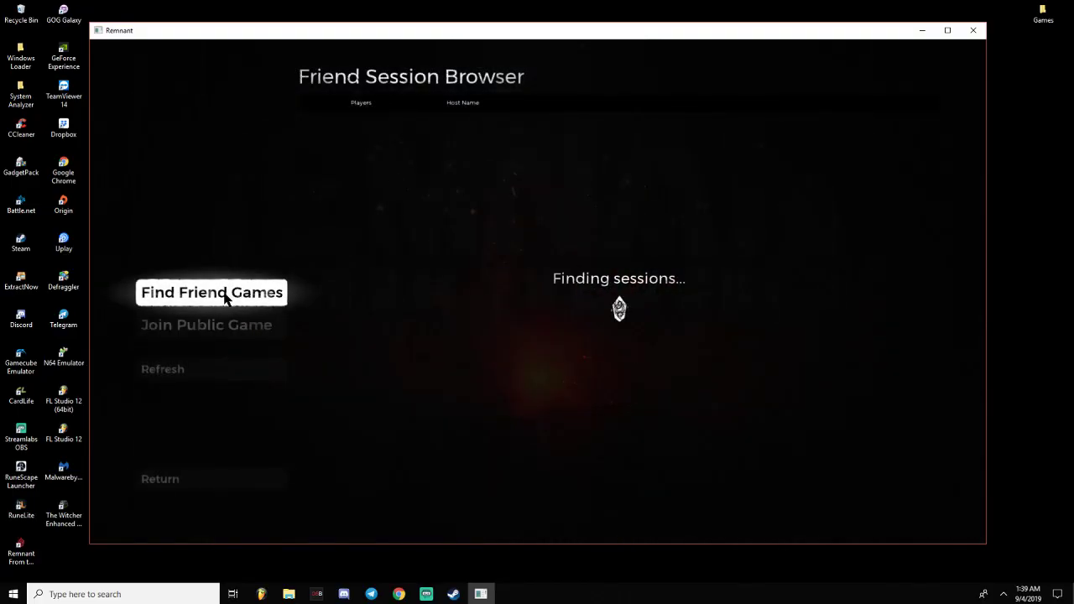
left_click(485, 130)
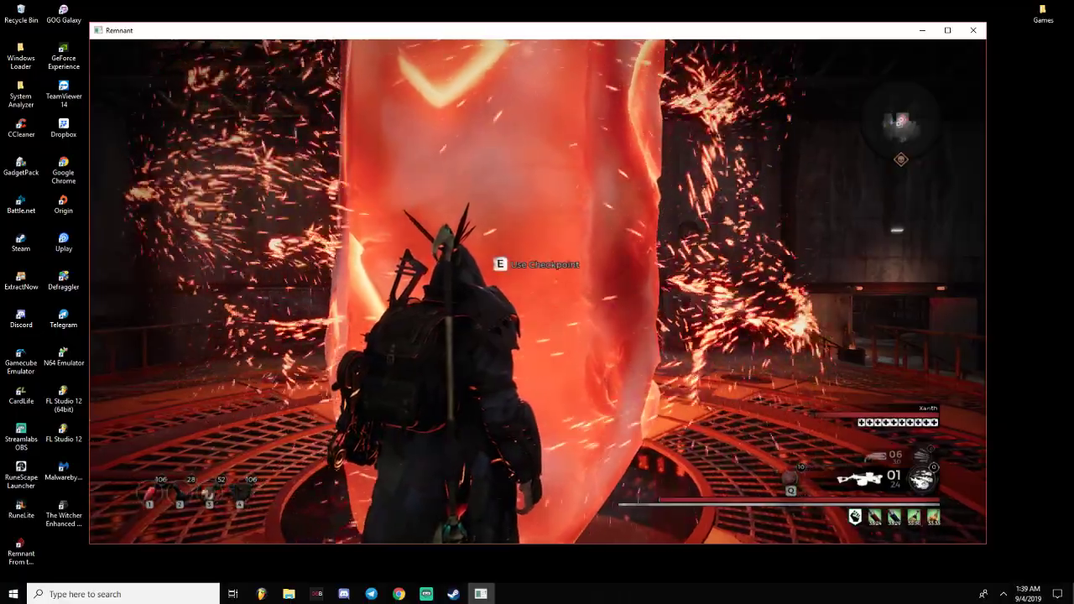
Step: Walk the character around the checkpoint crystal room to test whether the connection to the friend's session holds
key("w")
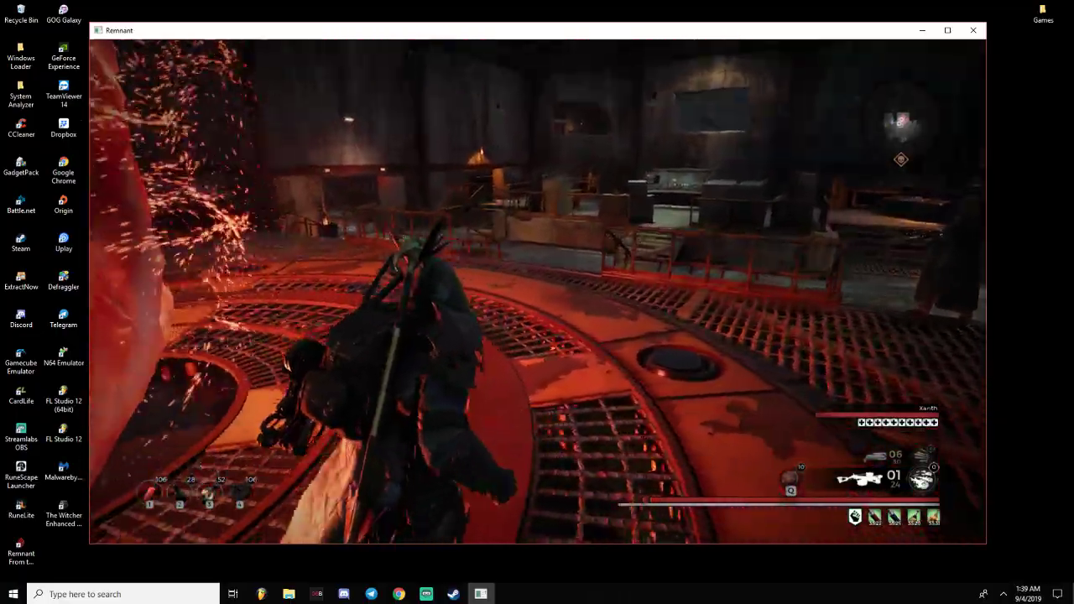
key("w")
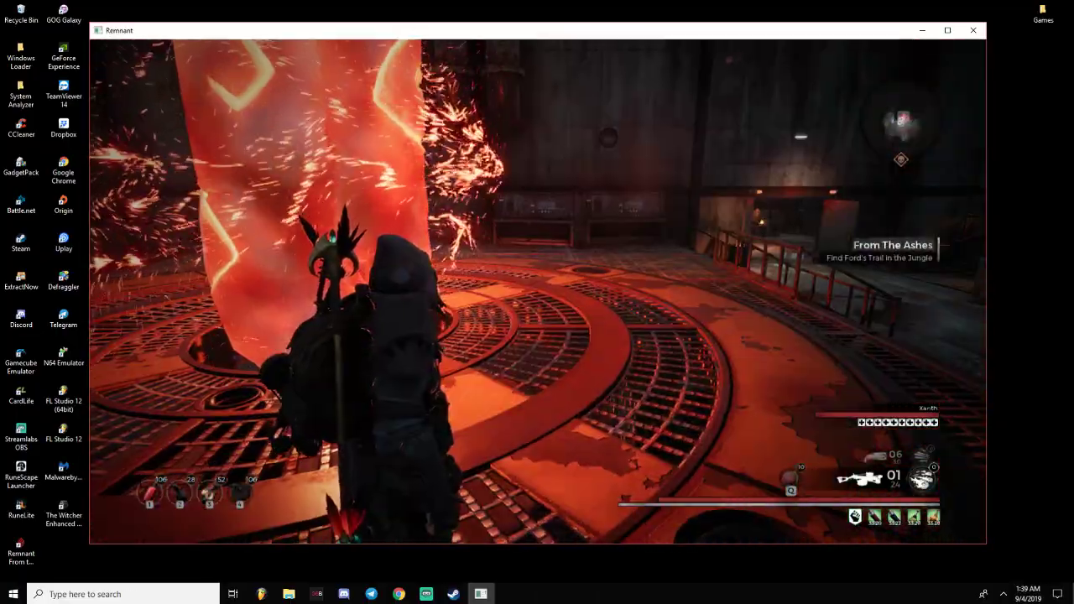
key("w")
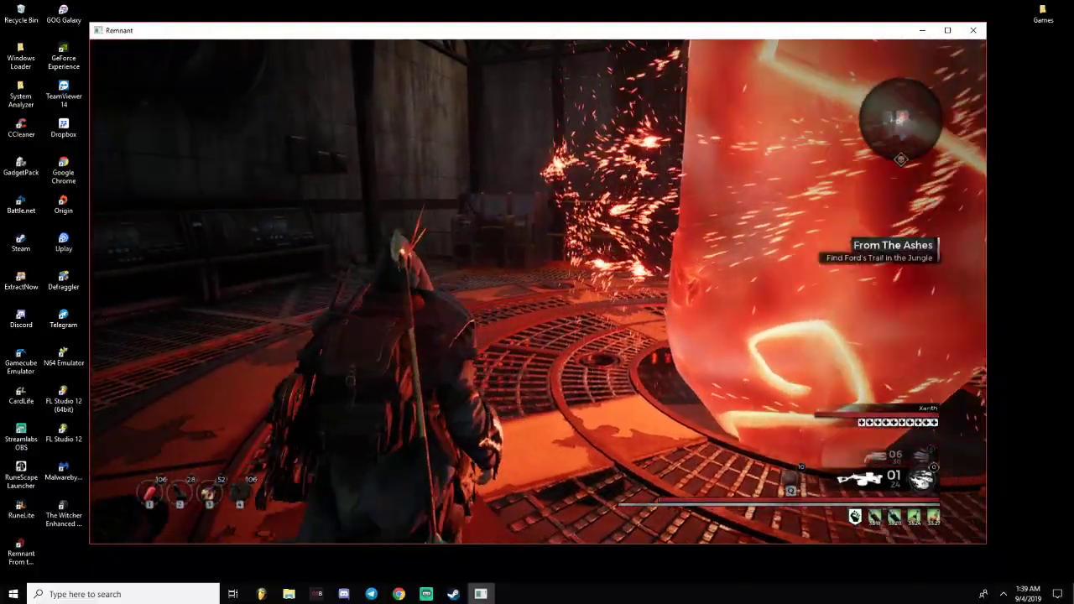
key("w")
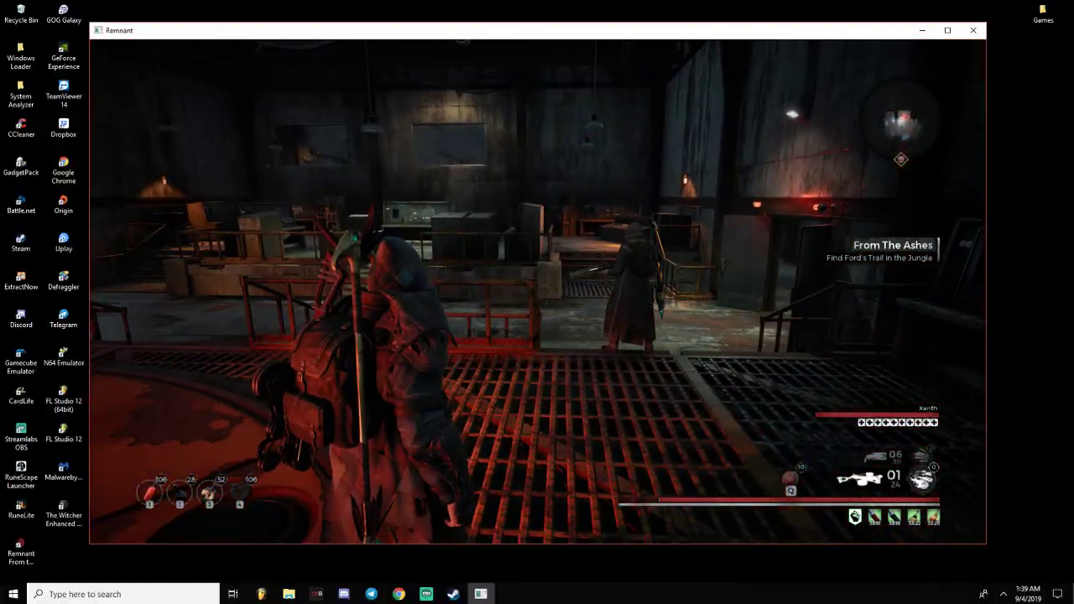
key("w")
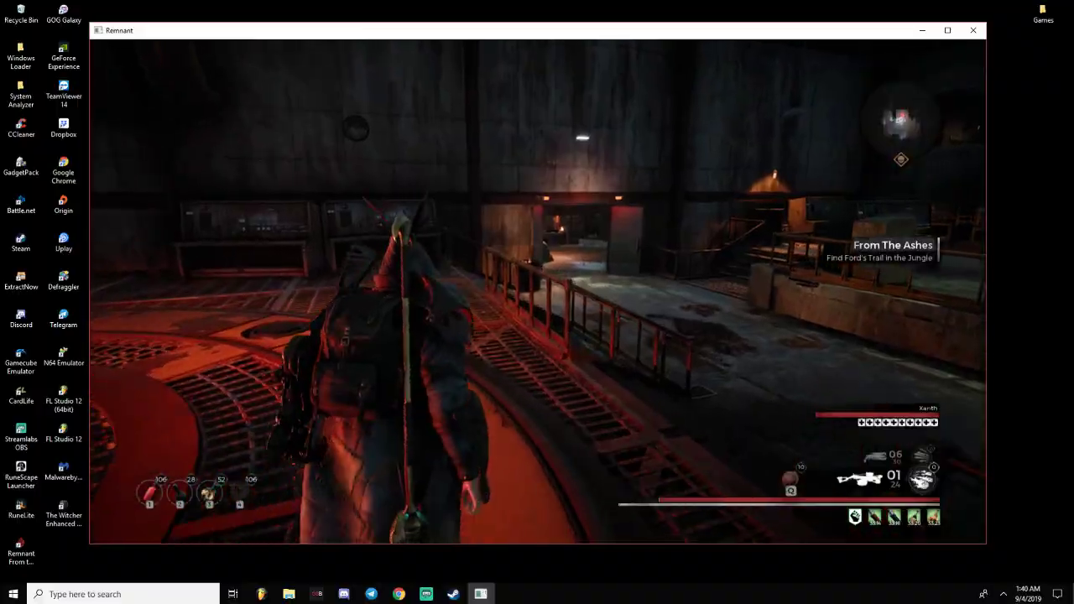
key("w")
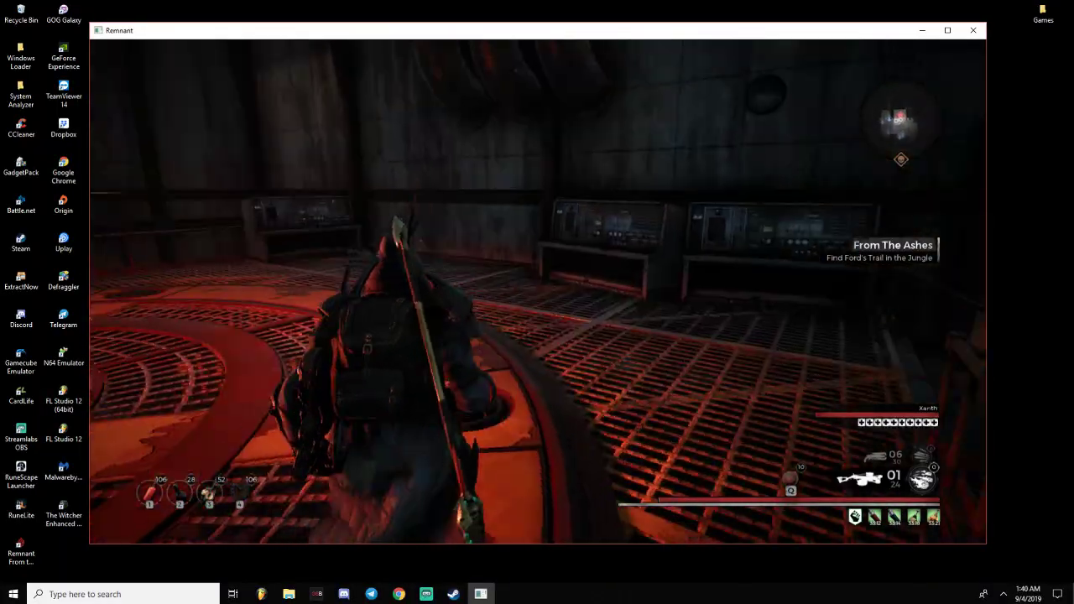
key("w")
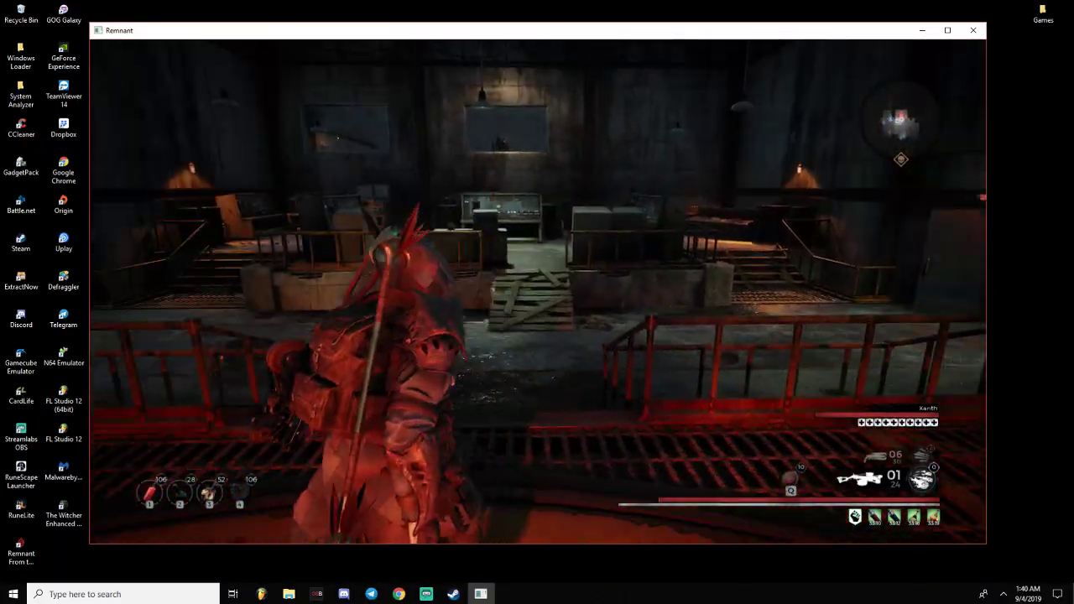
key("w")
key("w")
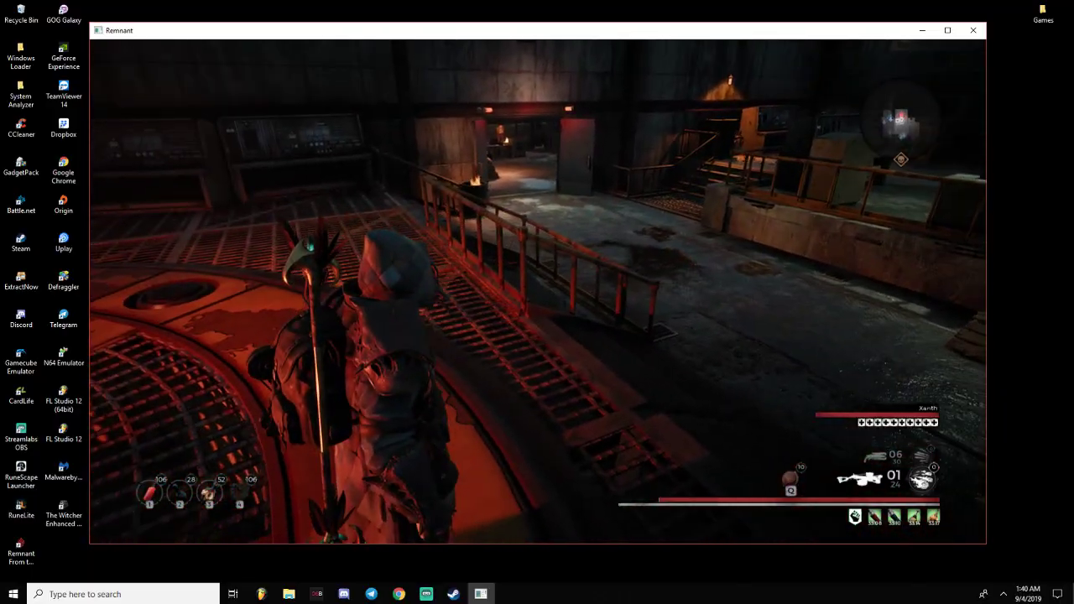
key("w")
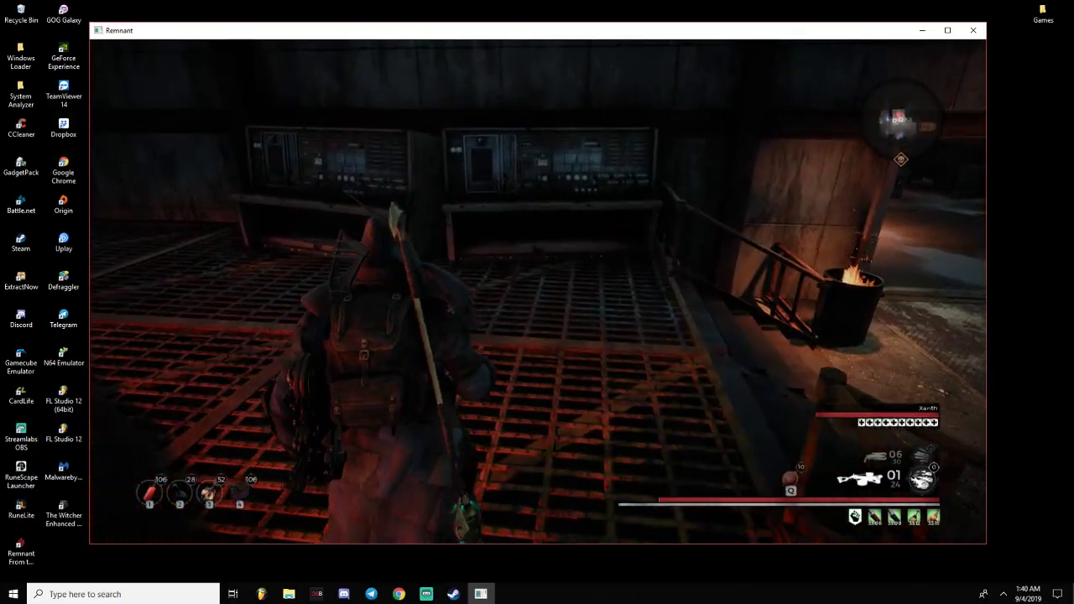
key("w")
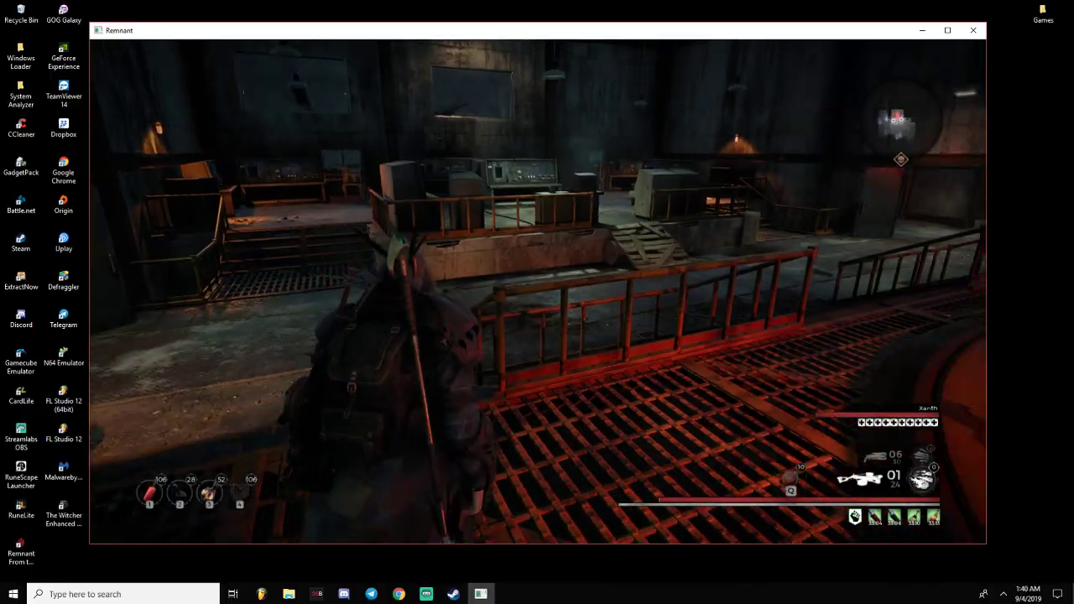
key("w")
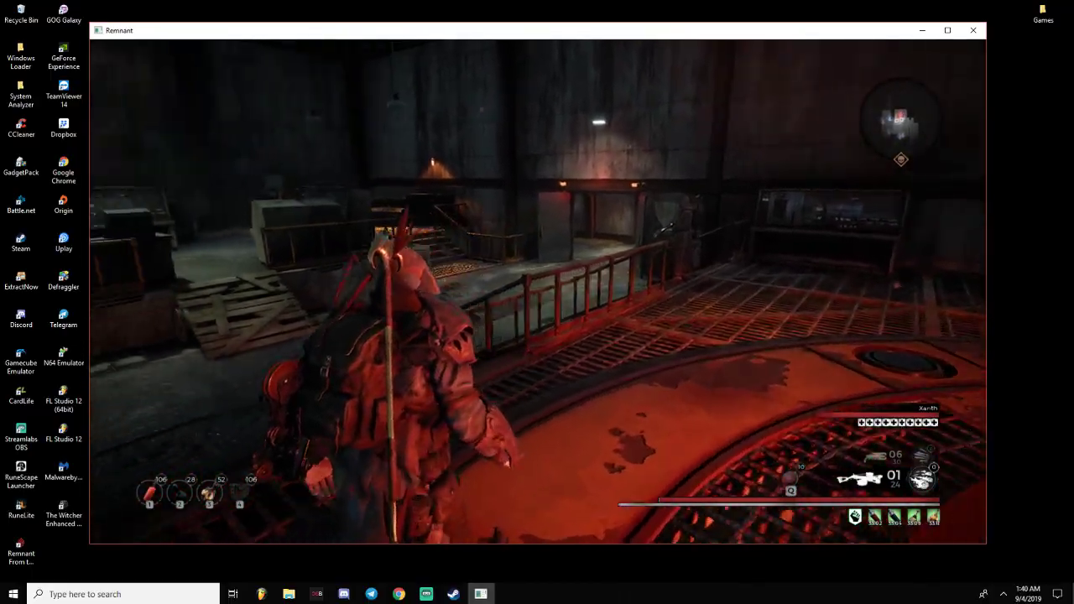
key("w")
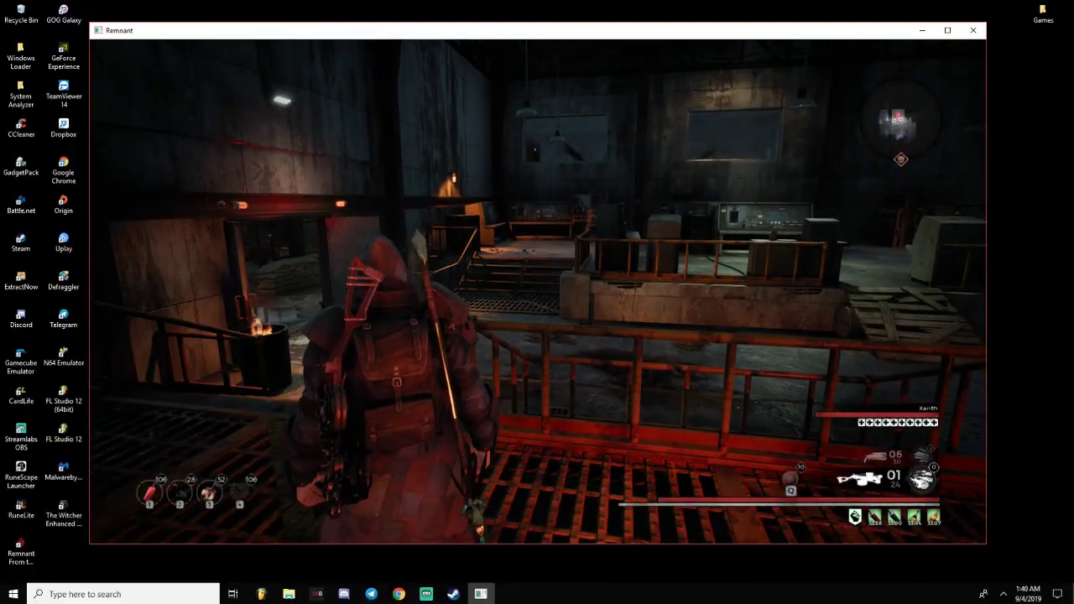
key("w")
key("w")
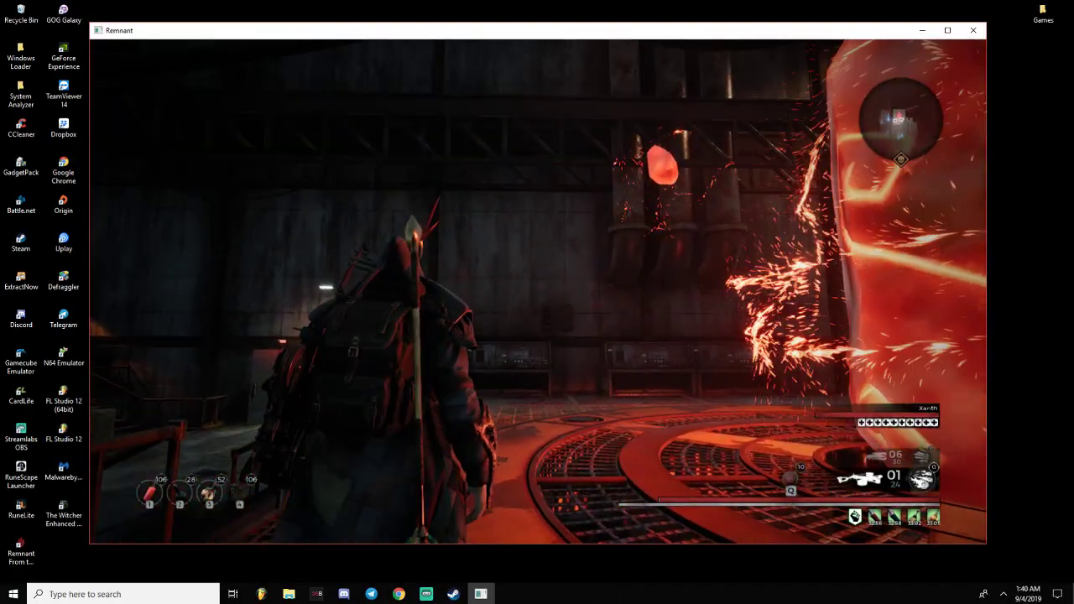
key("w")
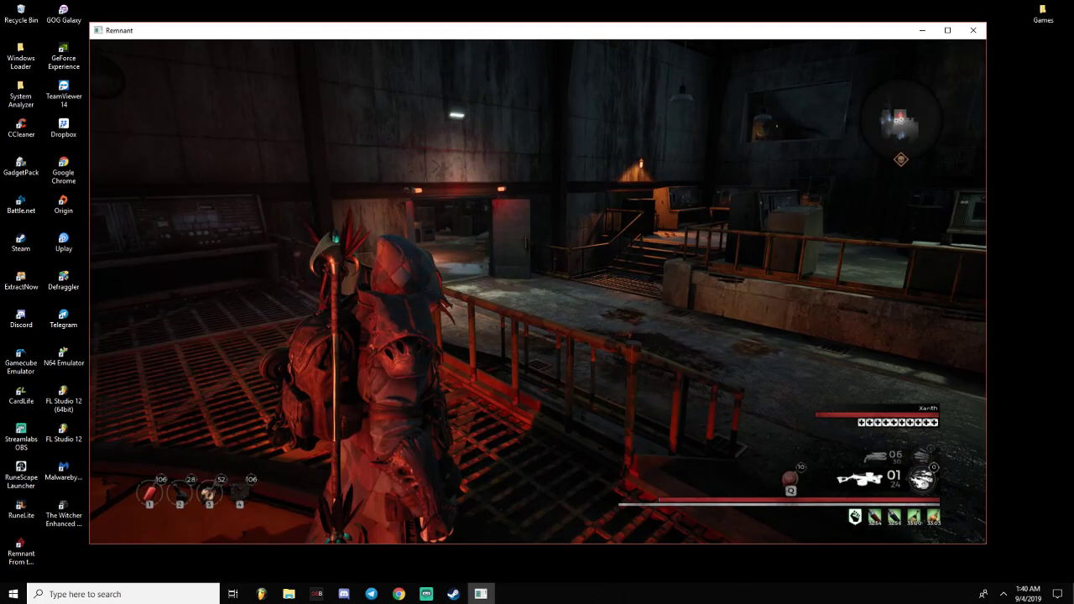
Step: Exit the session to the main menu, search for friend games again, and rejoin the friend's session
key("Escape")
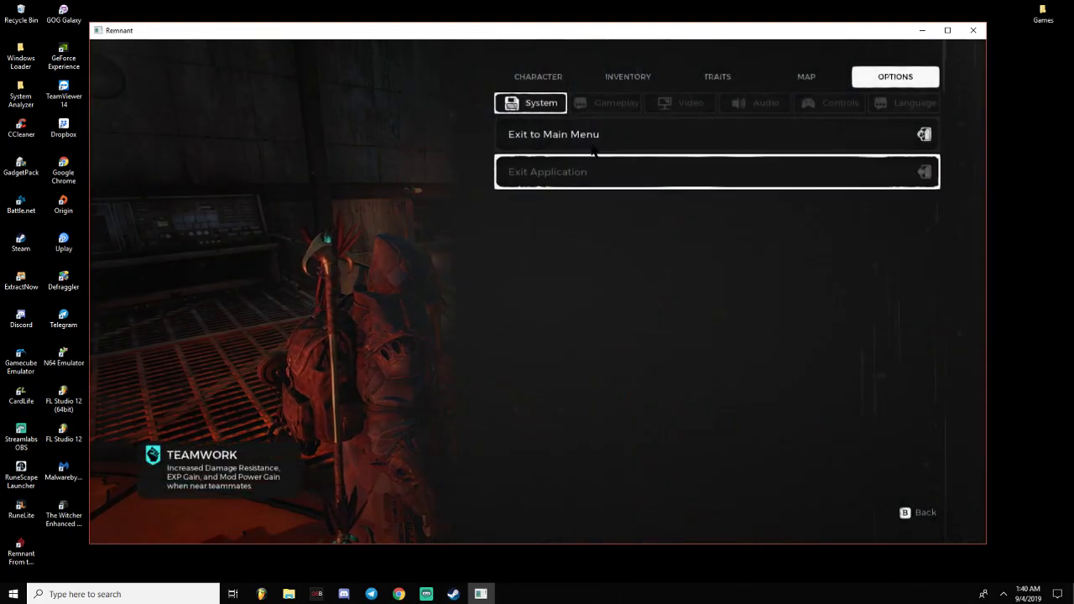
left_click(592, 139)
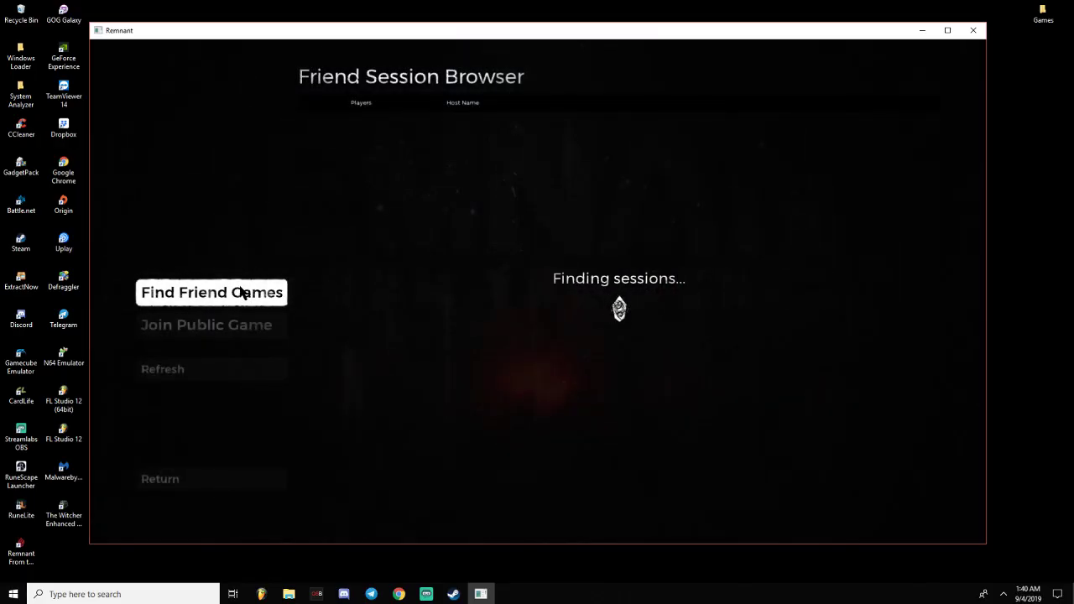
left_click(498, 126)
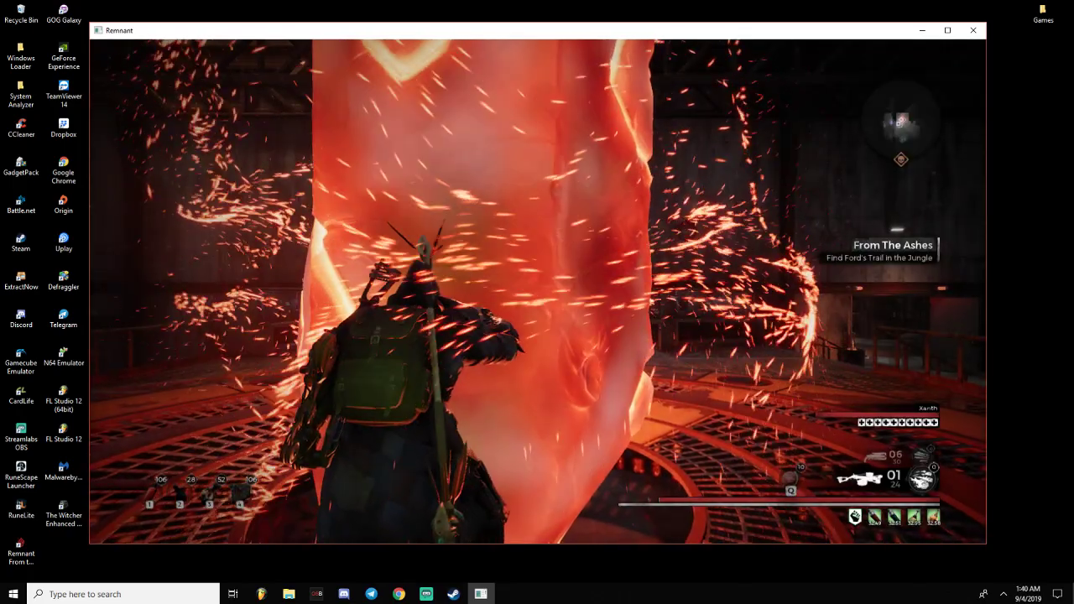
Step: Move the character around the red crystal and railings again to check the connection's stability after rejoining
key("d")
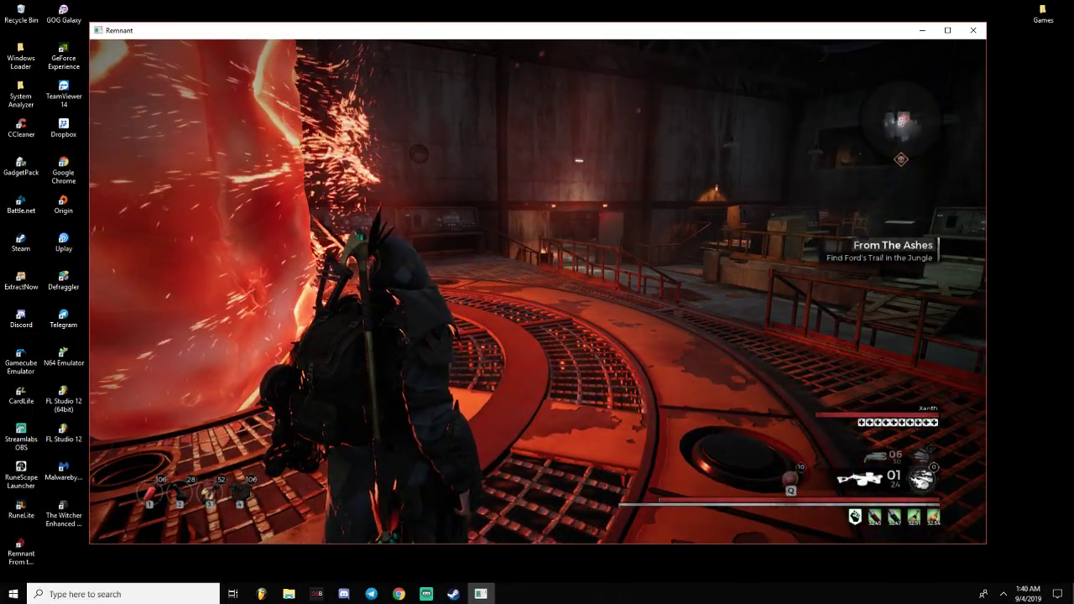
key("w")
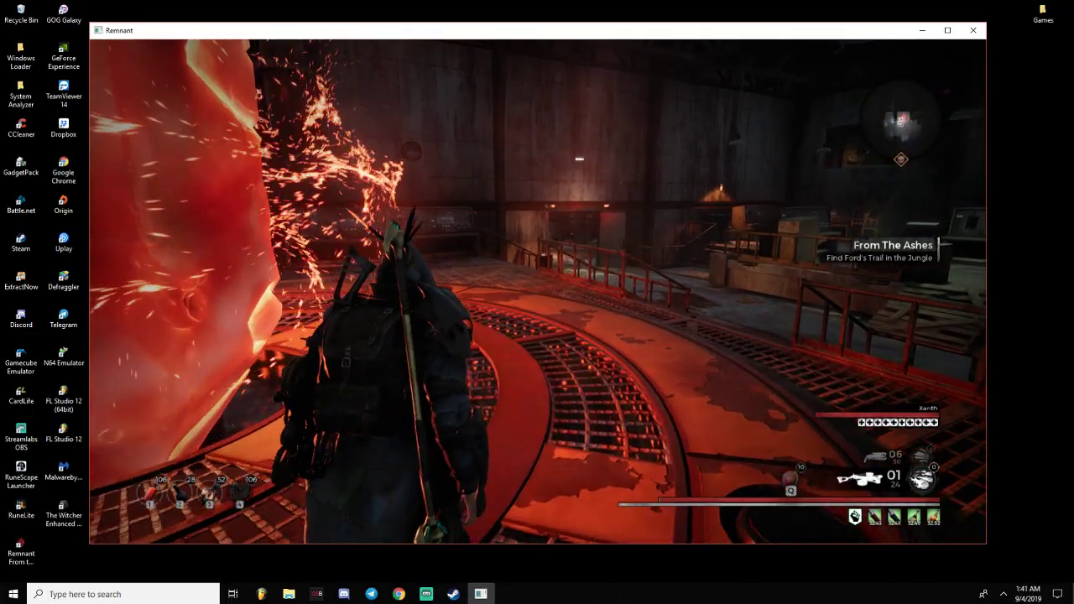
key("w")
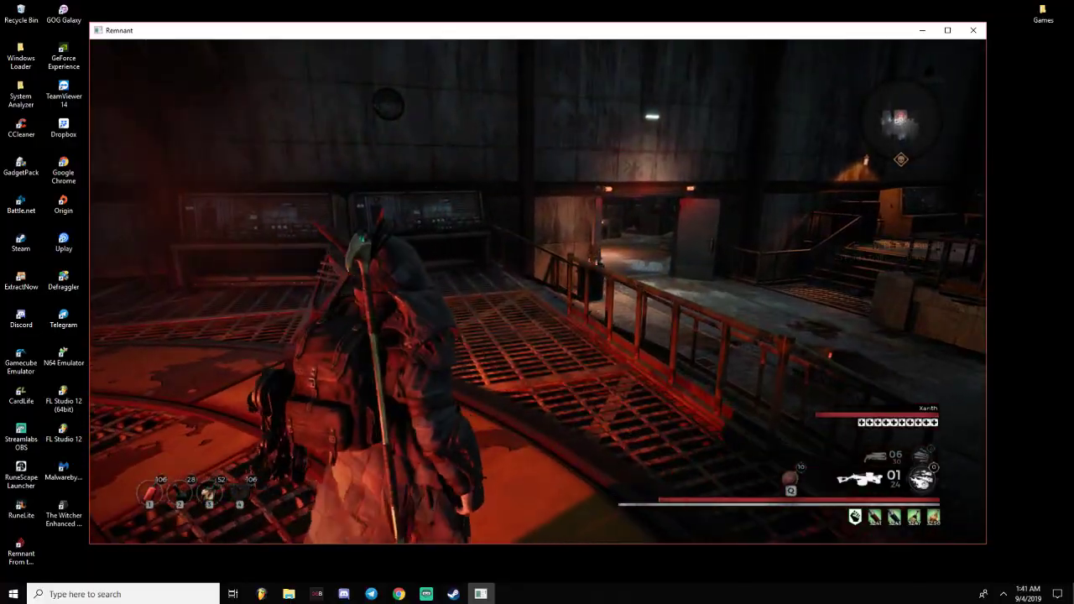
key("w")
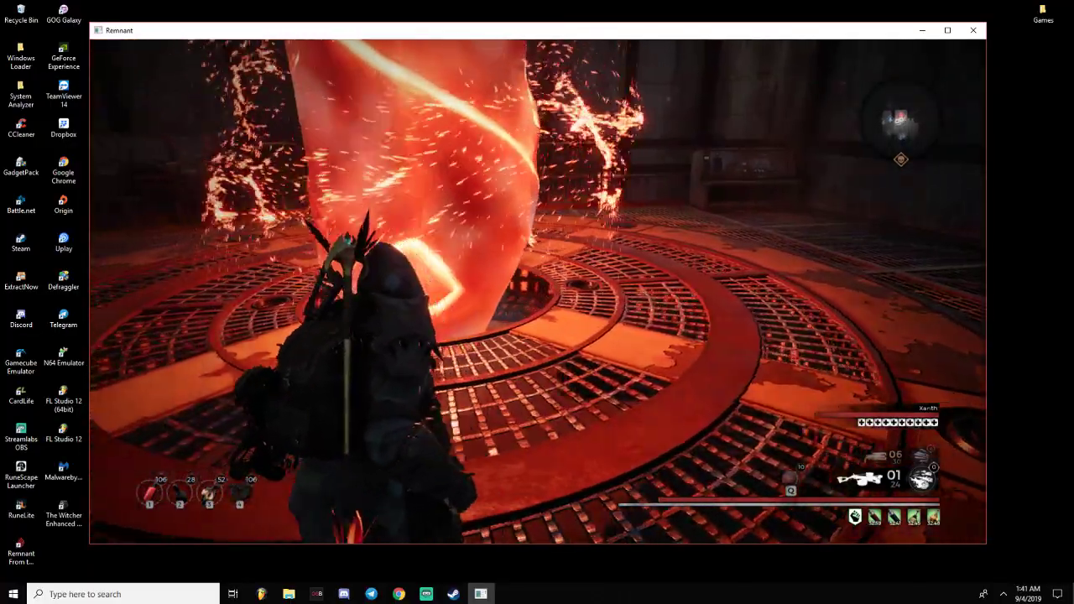
key("d")
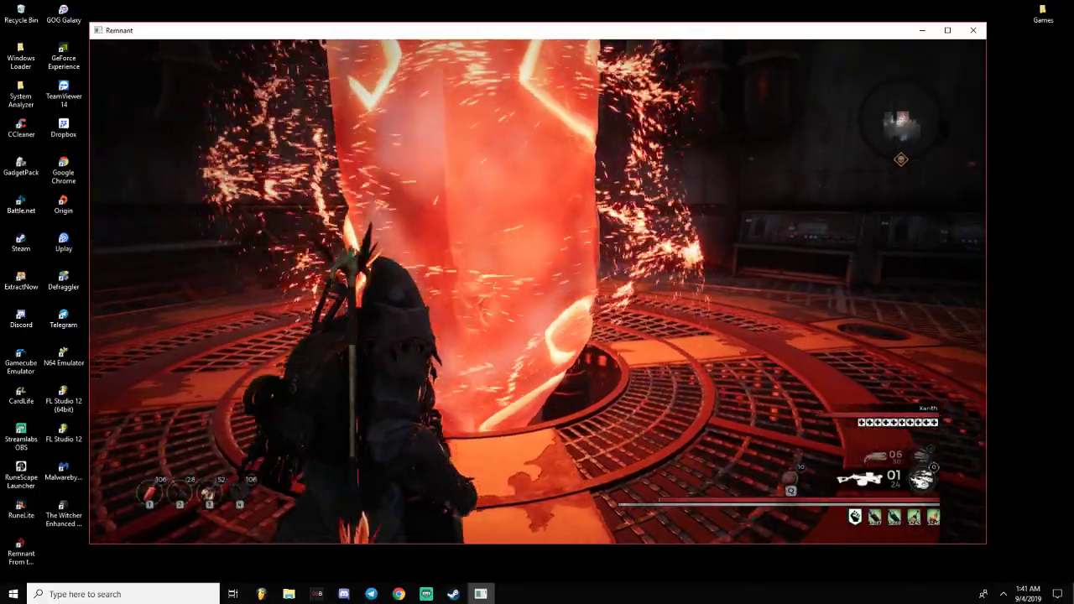
key("w")
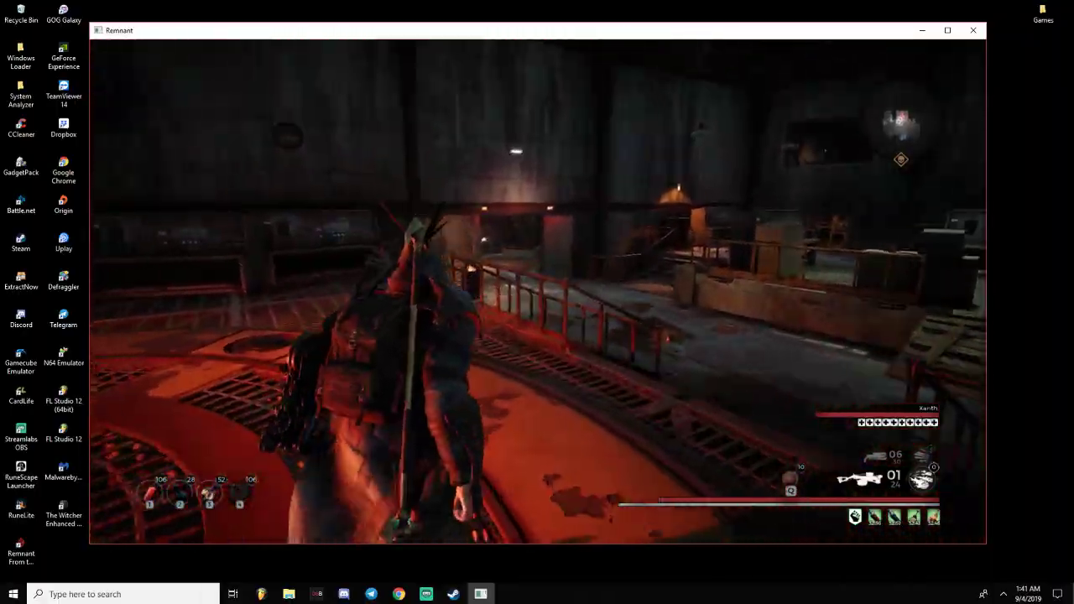
key("w")
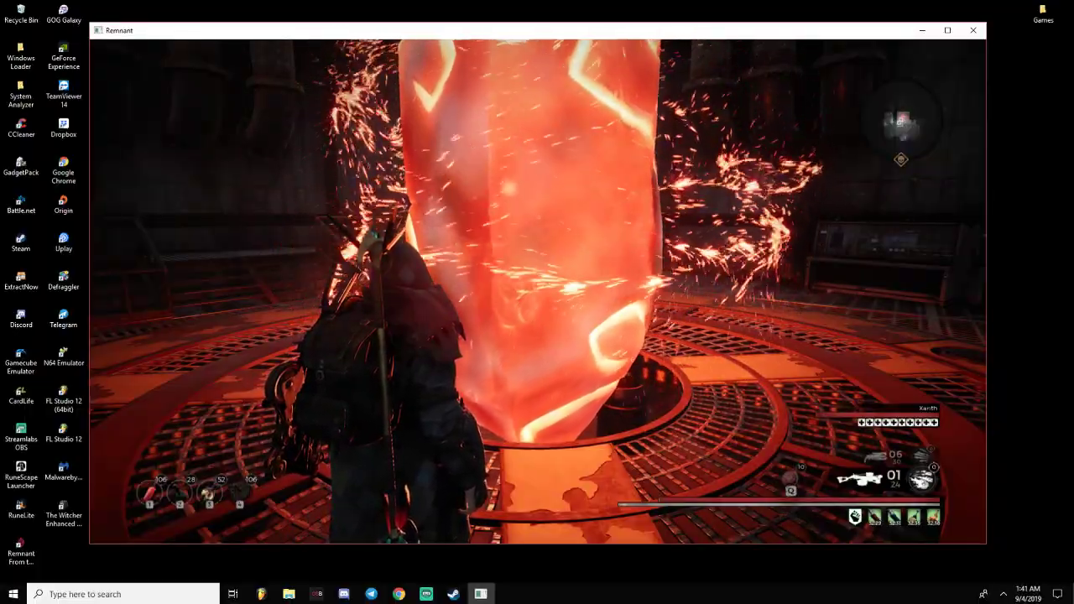
key("w")
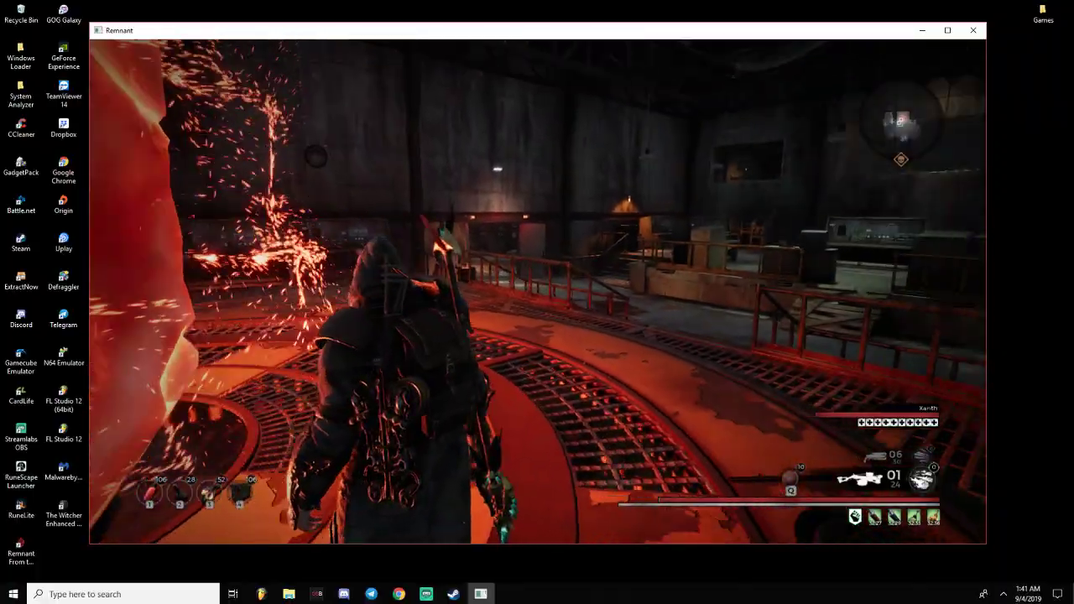
key("w")
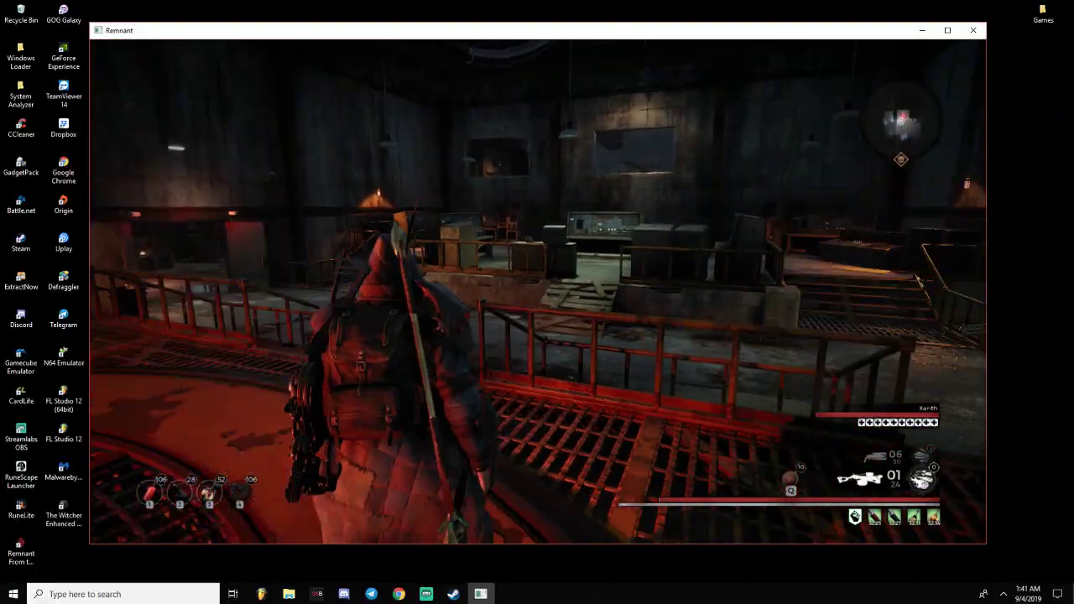
key("w")
key("w")
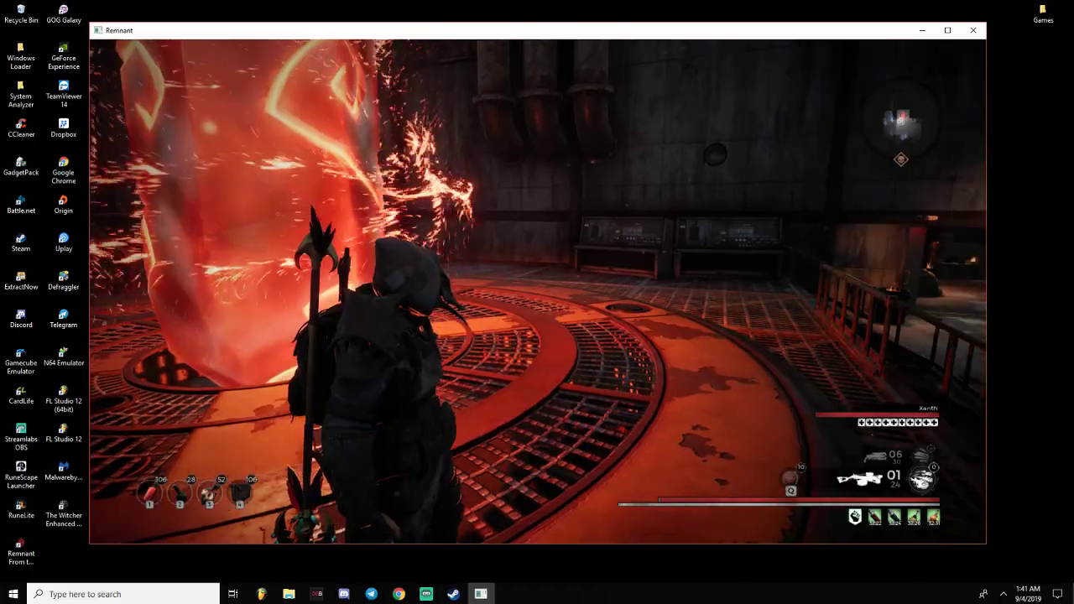
key("w")
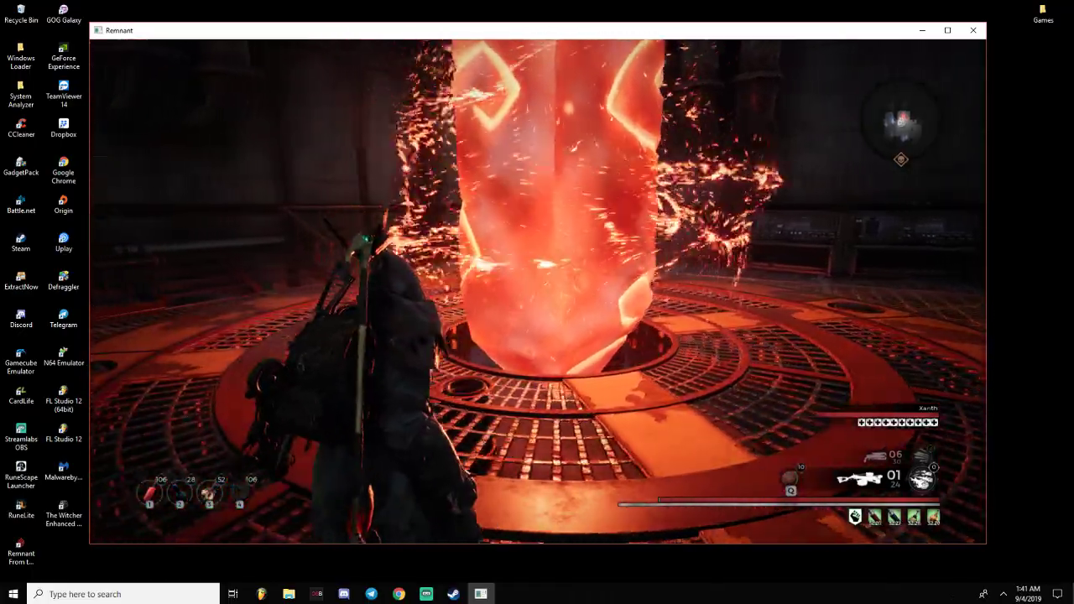
key("a")
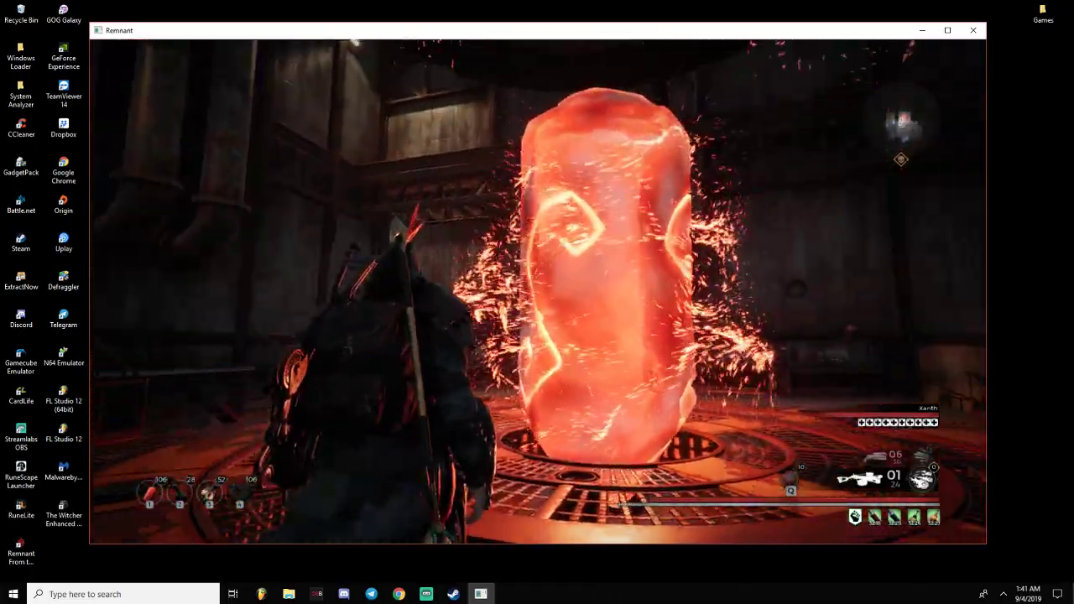
key("w")
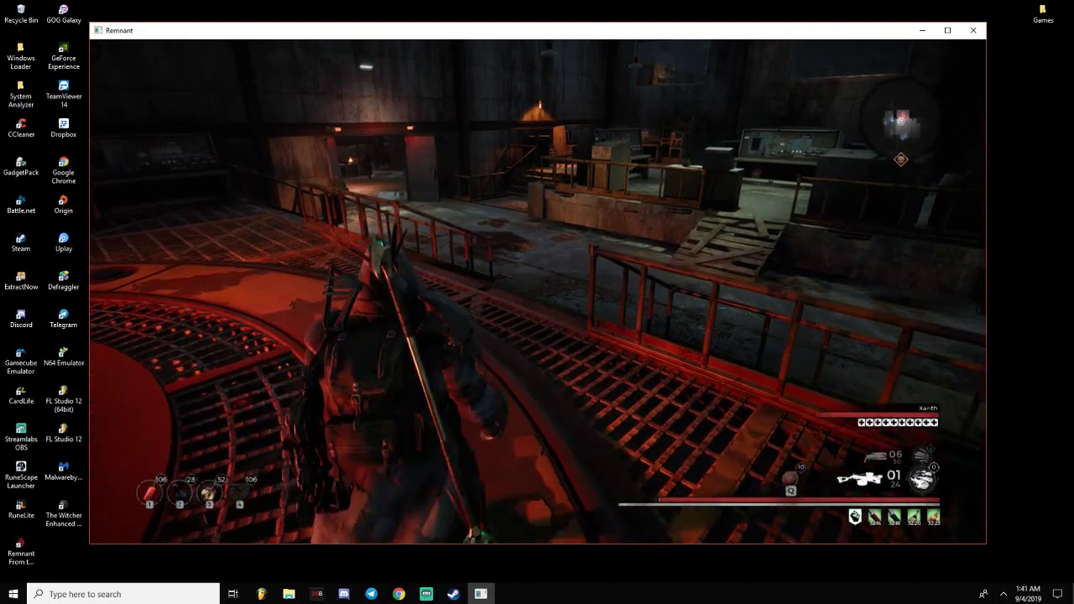
key("w")
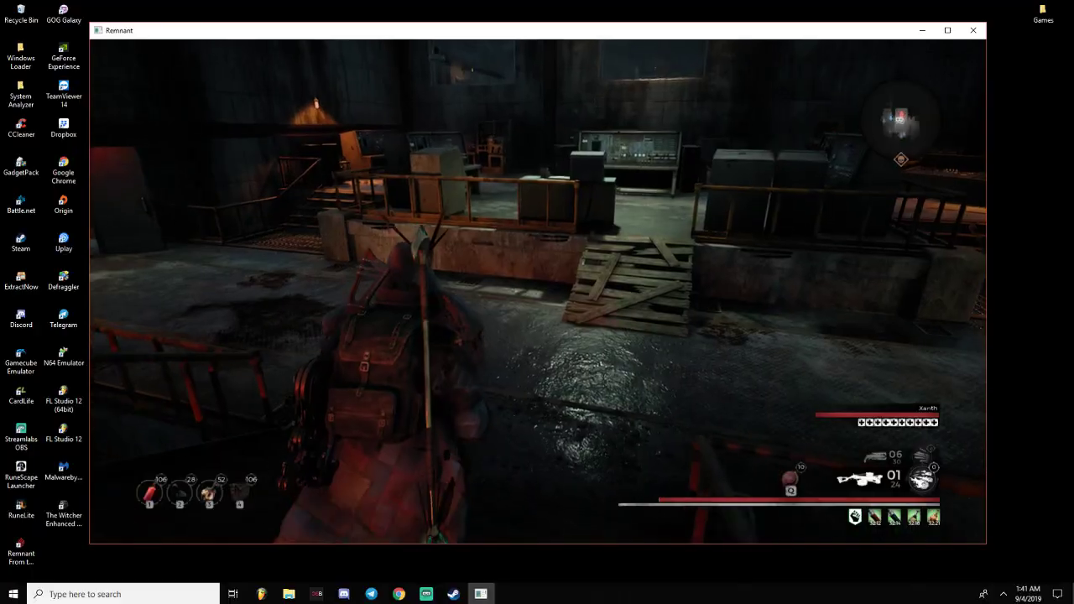
Step: Keep running the character around the crystal platform, its steps and metal grating to test the rejoined session's connection for longer
key("w")
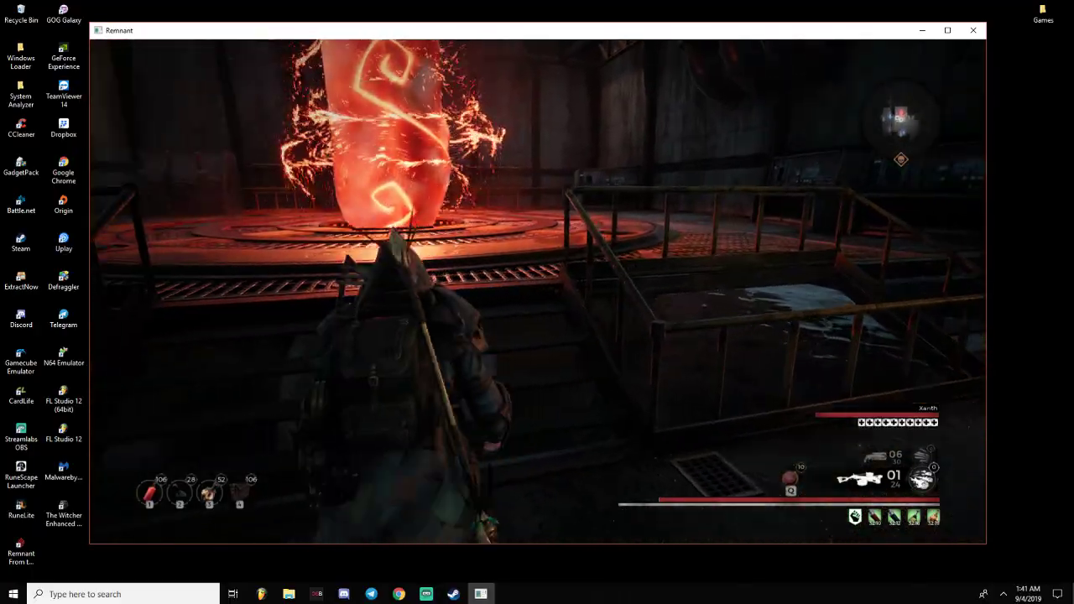
key("w")
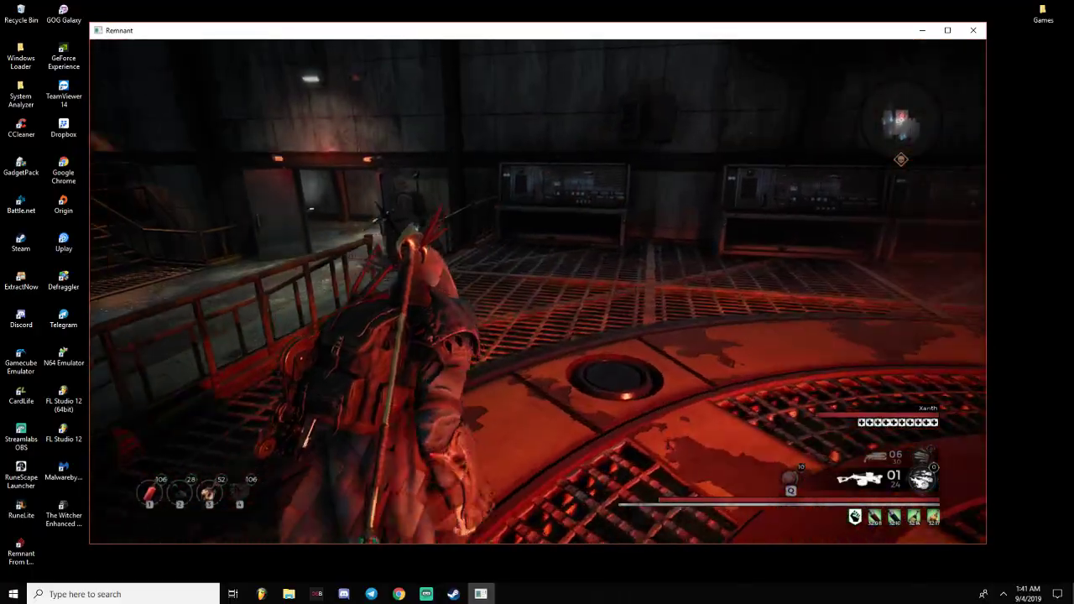
key("w")
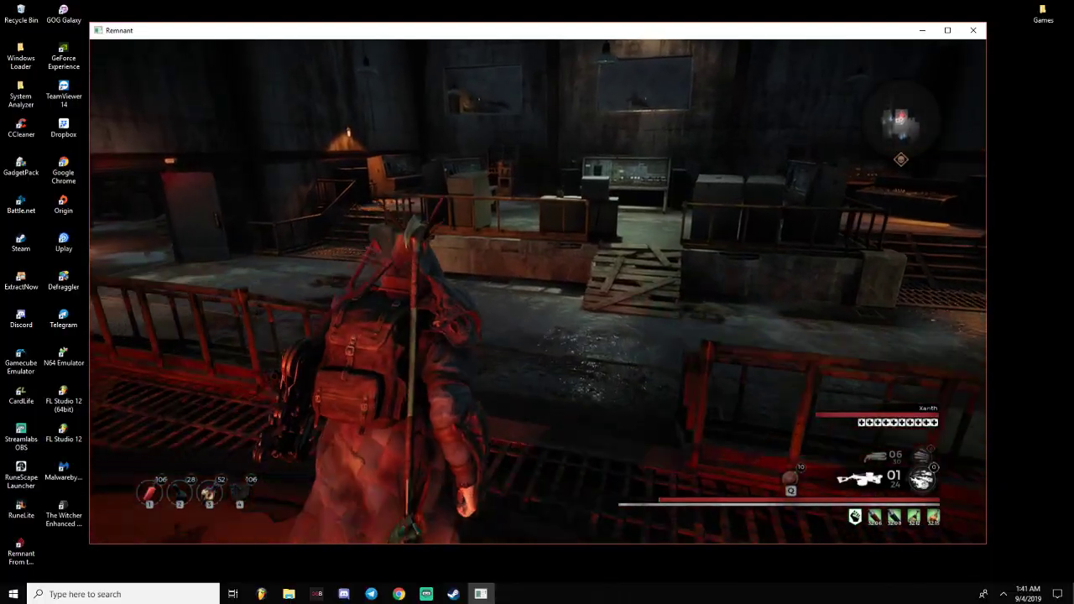
key("w")
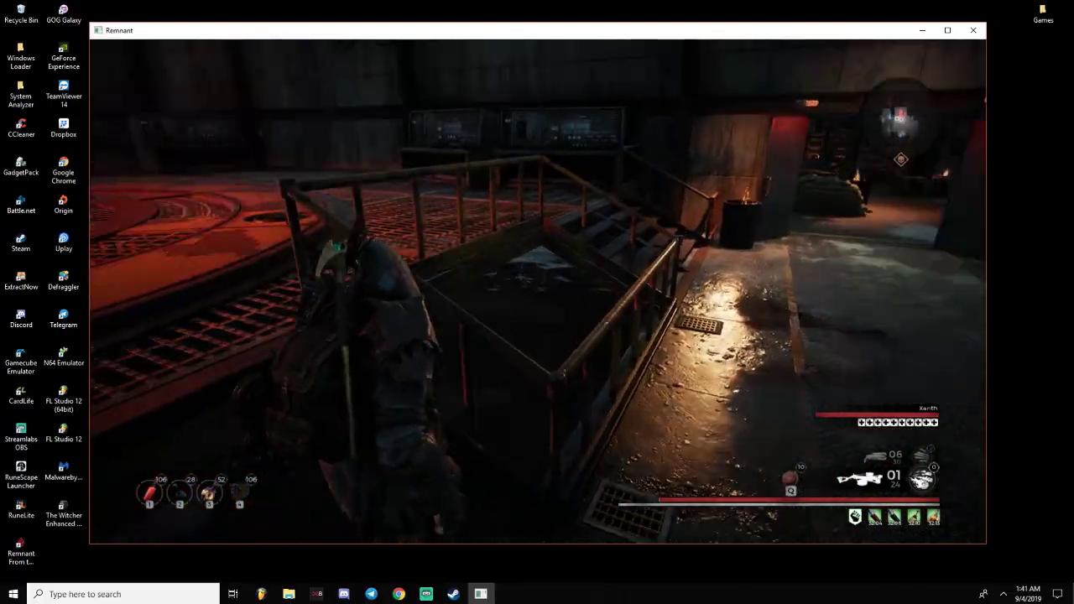
key("w")
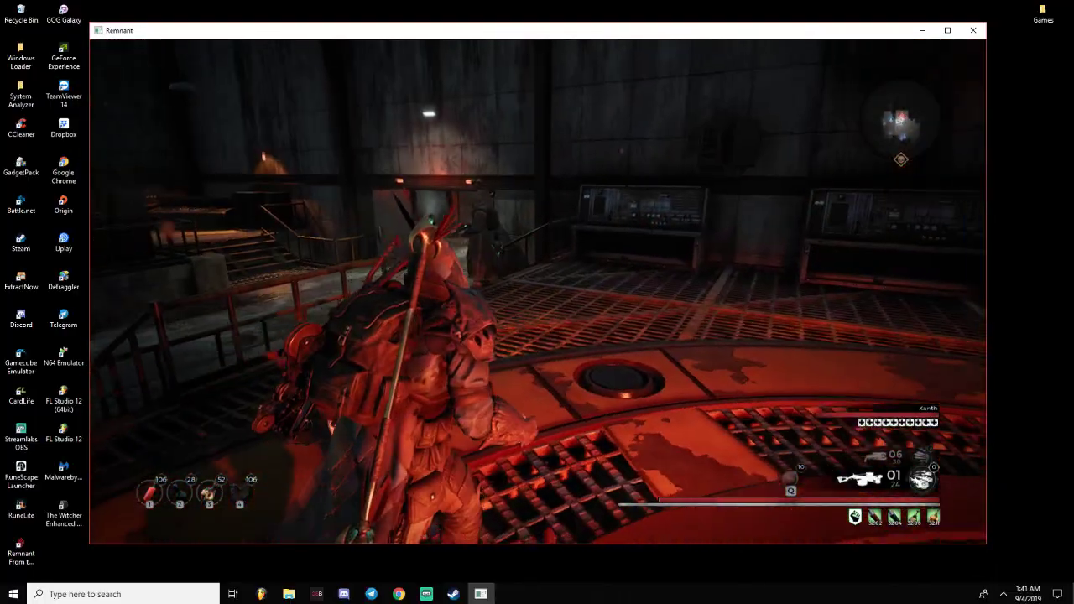
key("w")
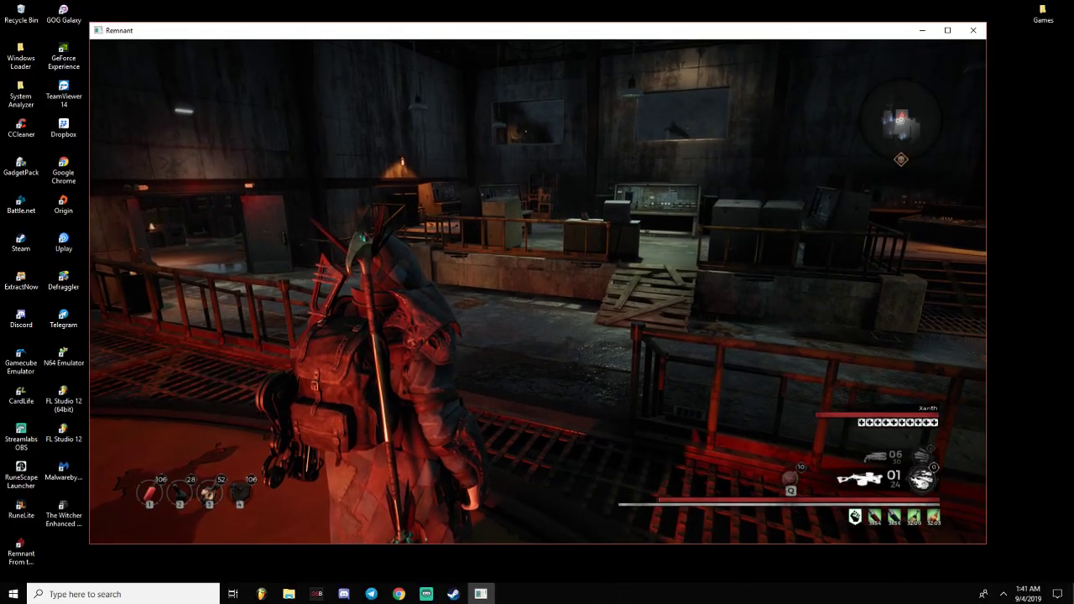
key("w")
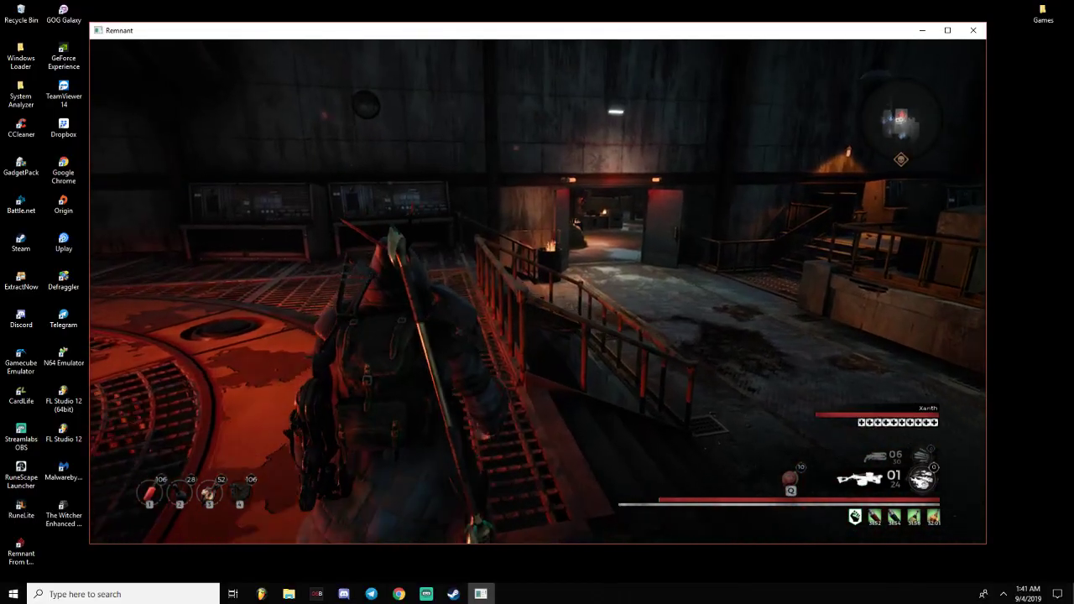
key("w")
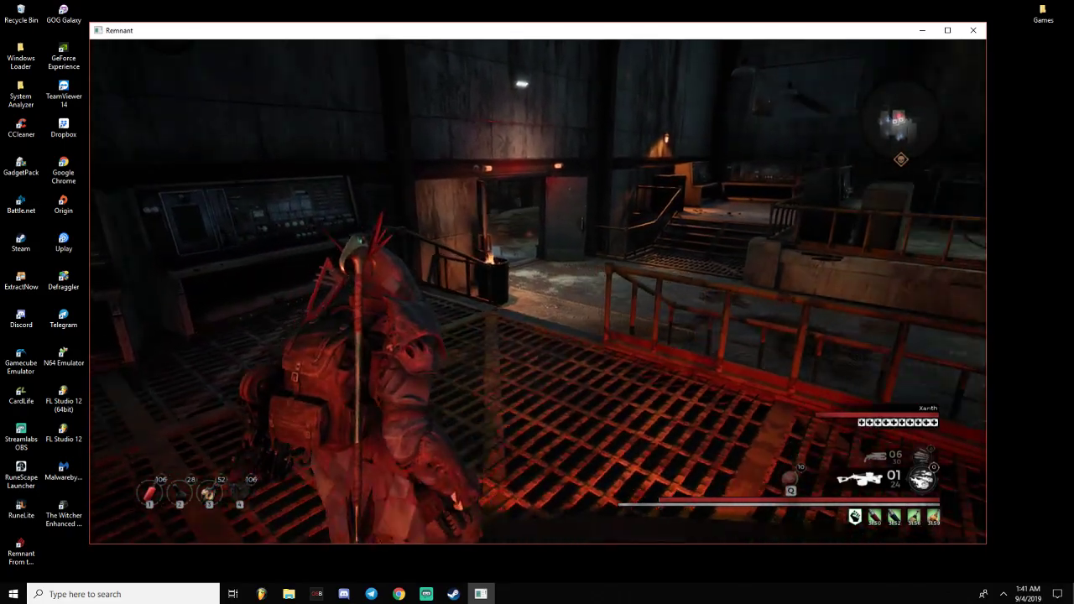
key("w")
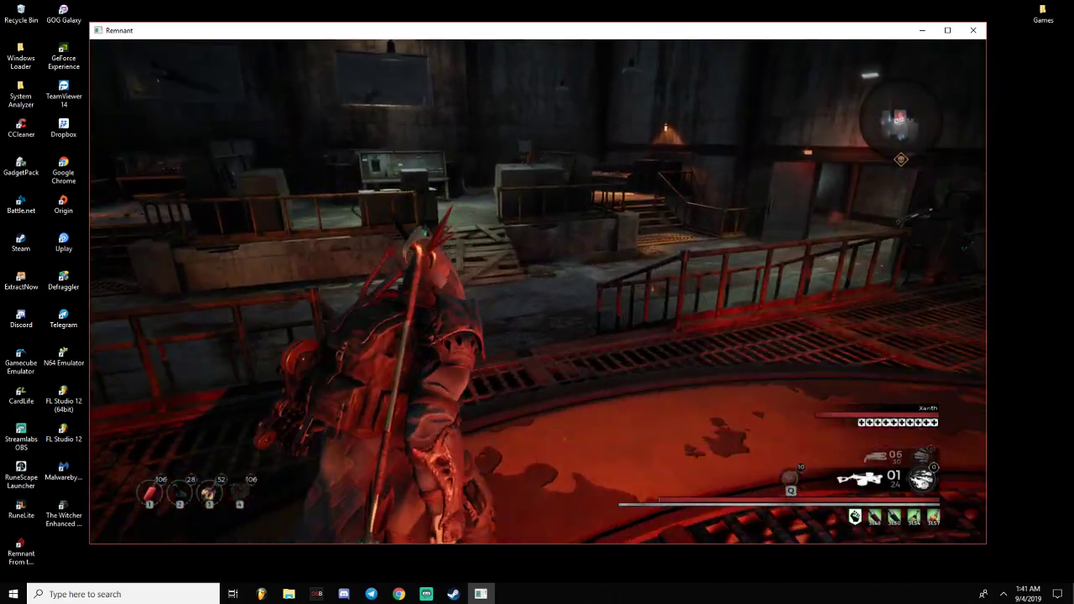
key("w")
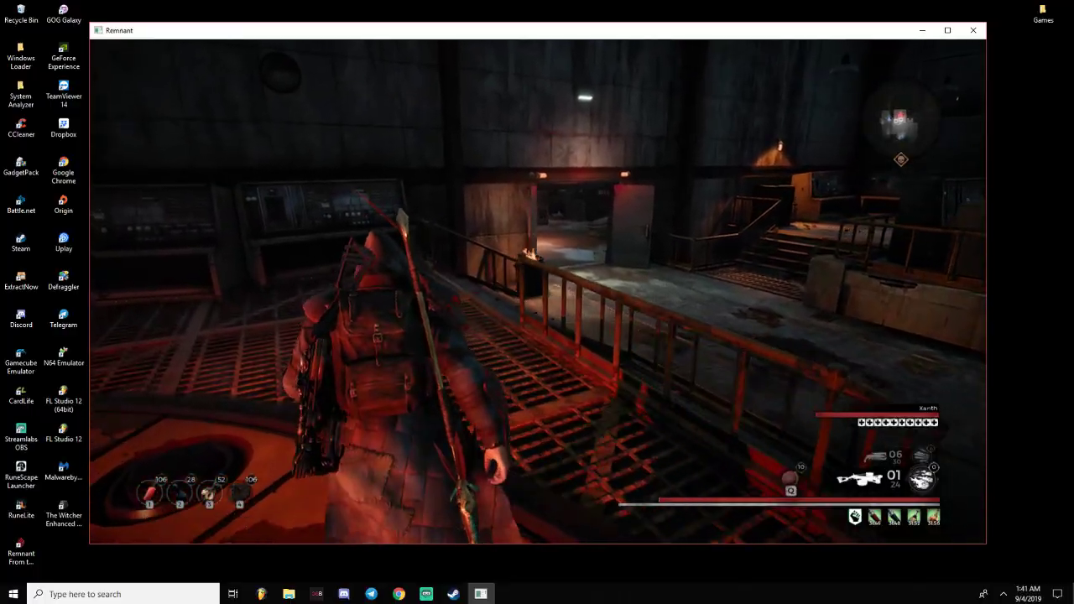
key("w")
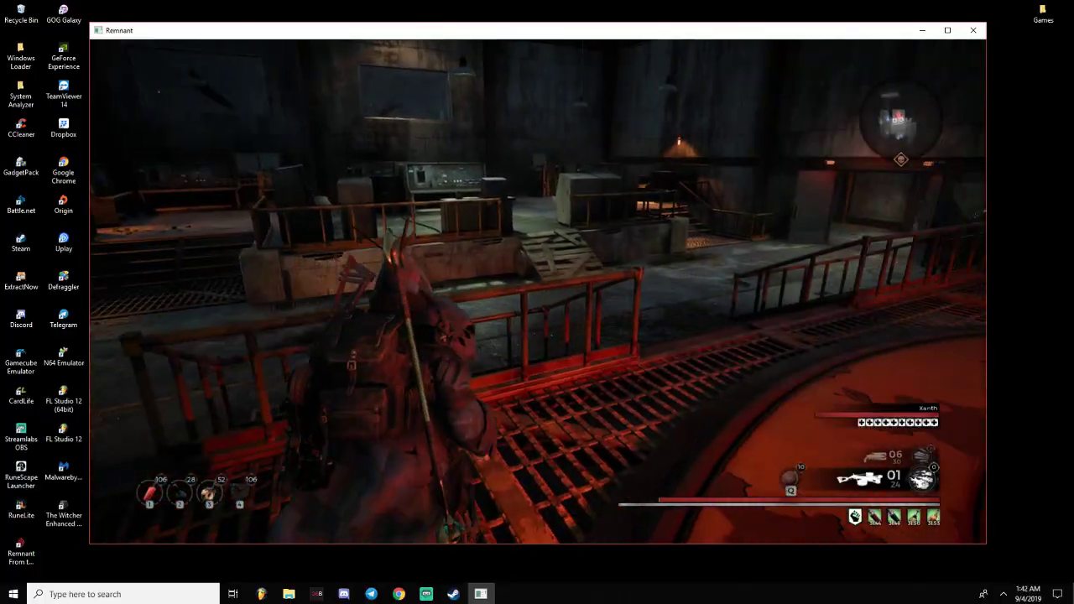
key("w")
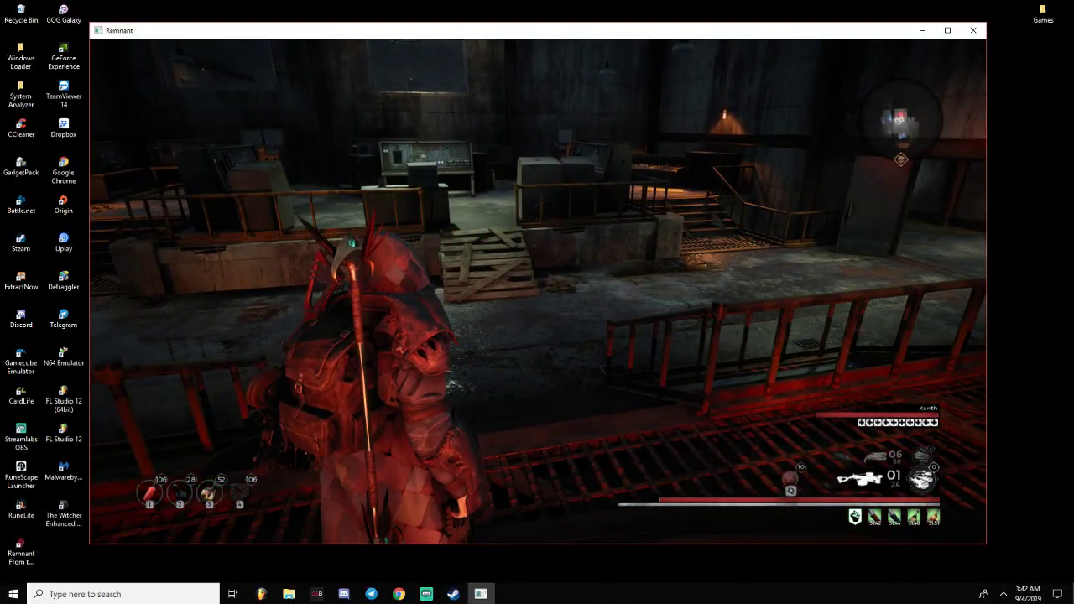
key("w")
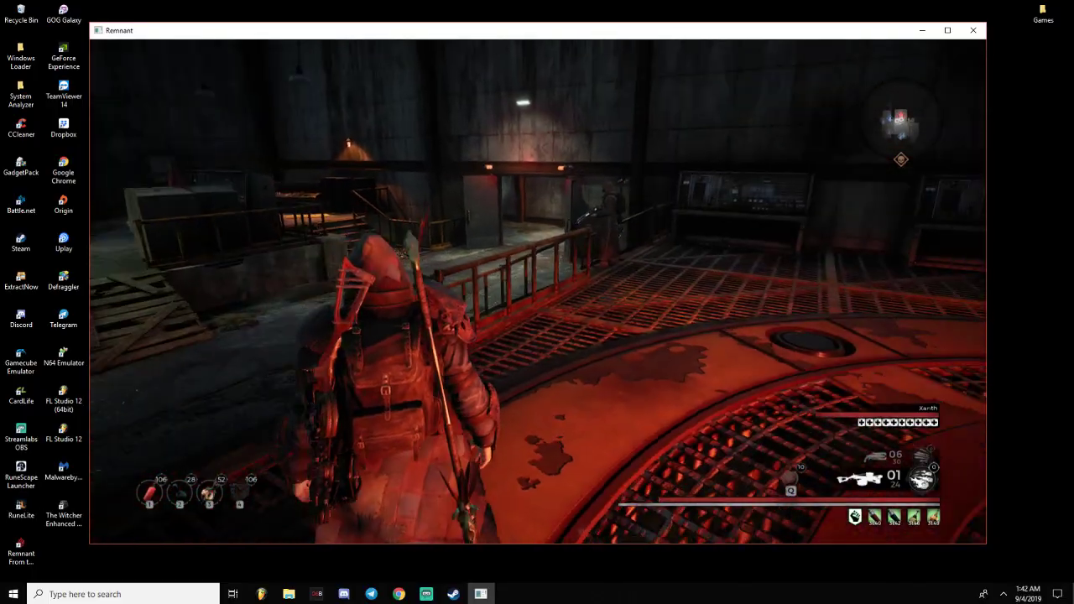
key("w")
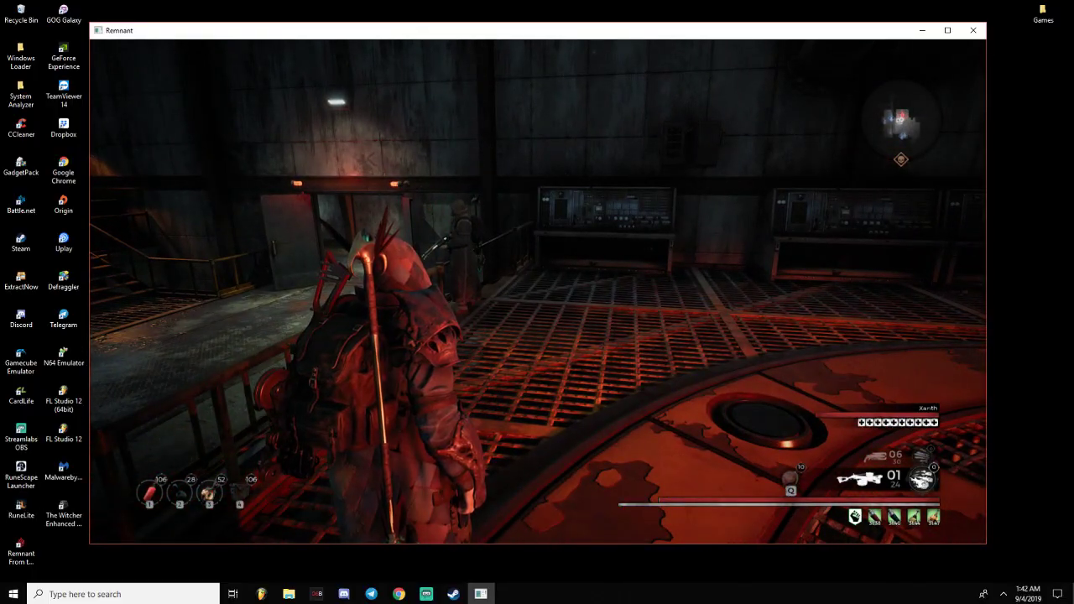
key("w")
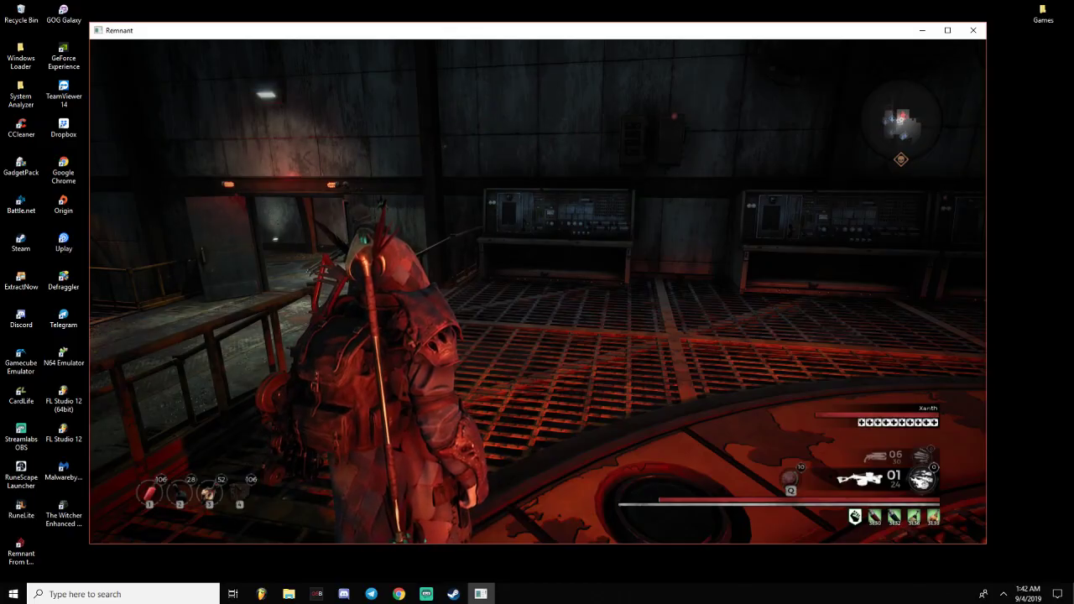
Step: Open the in-game system options that offer exiting to the main menu
key("Escape")
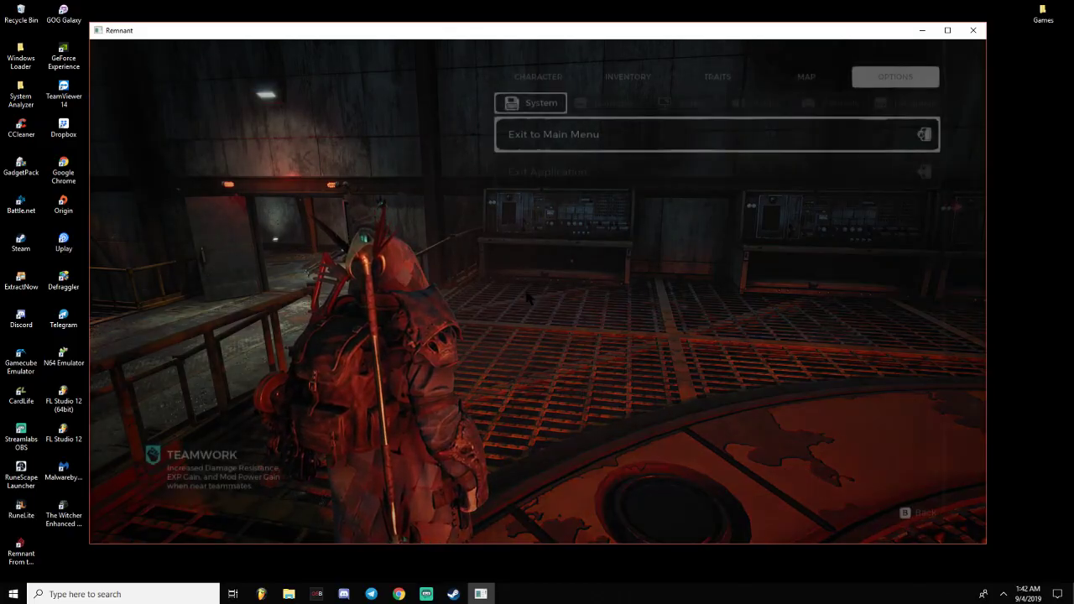